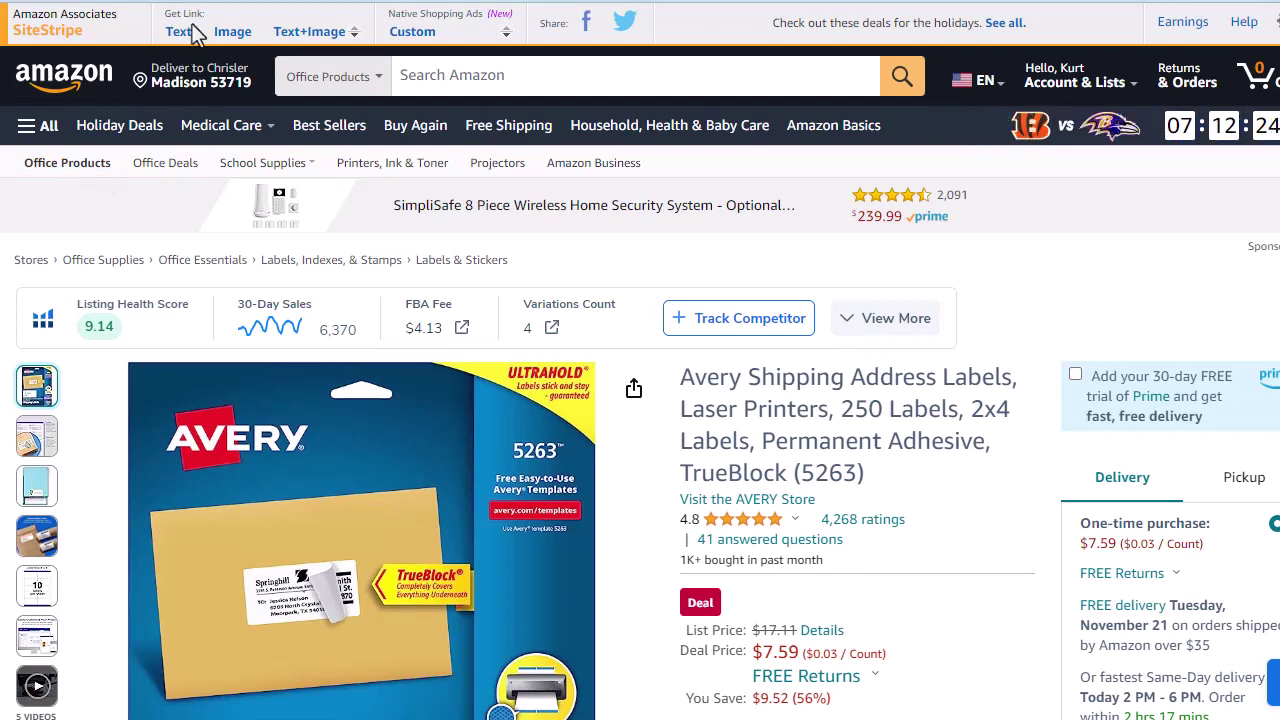
click(234, 32)
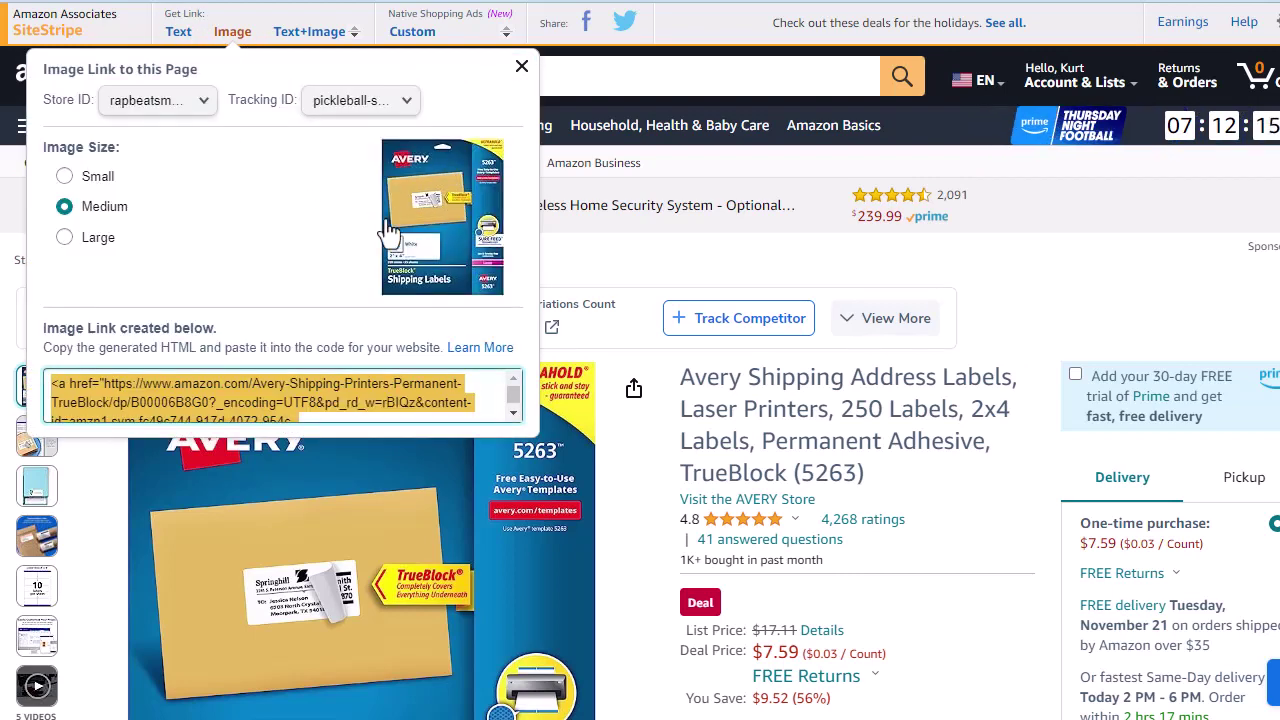
click(309, 32)
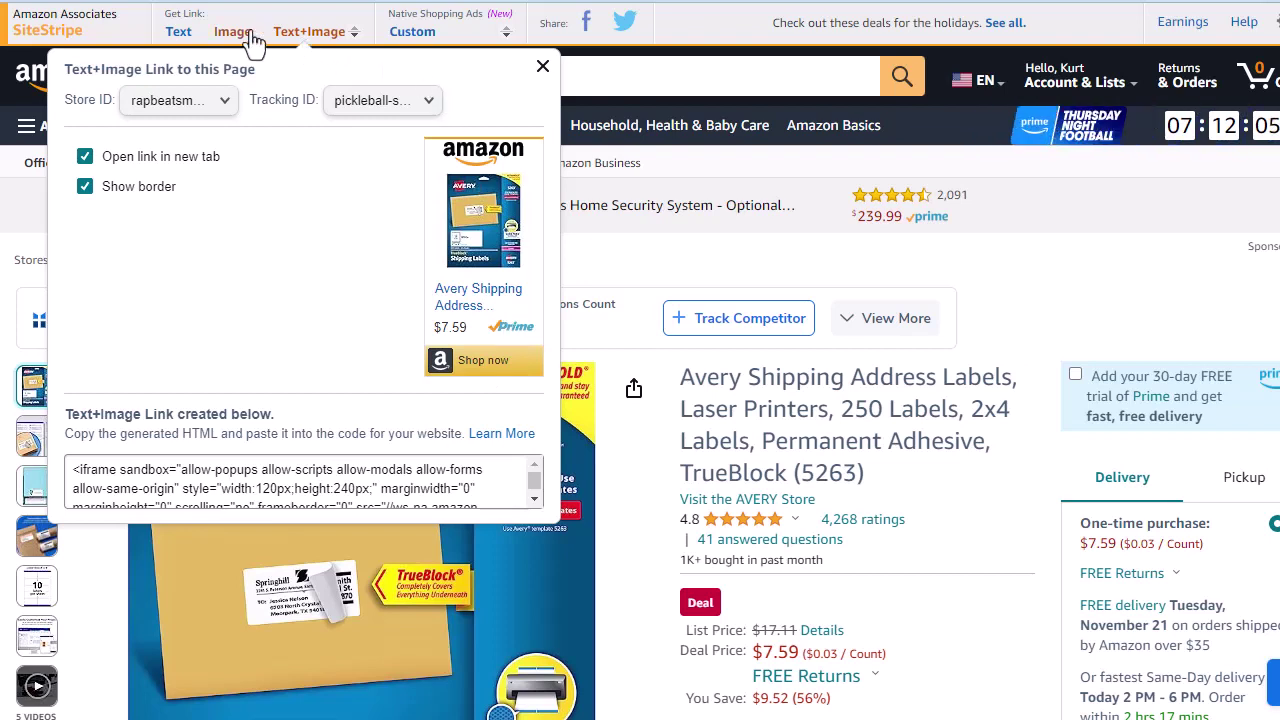
click(410, 47)
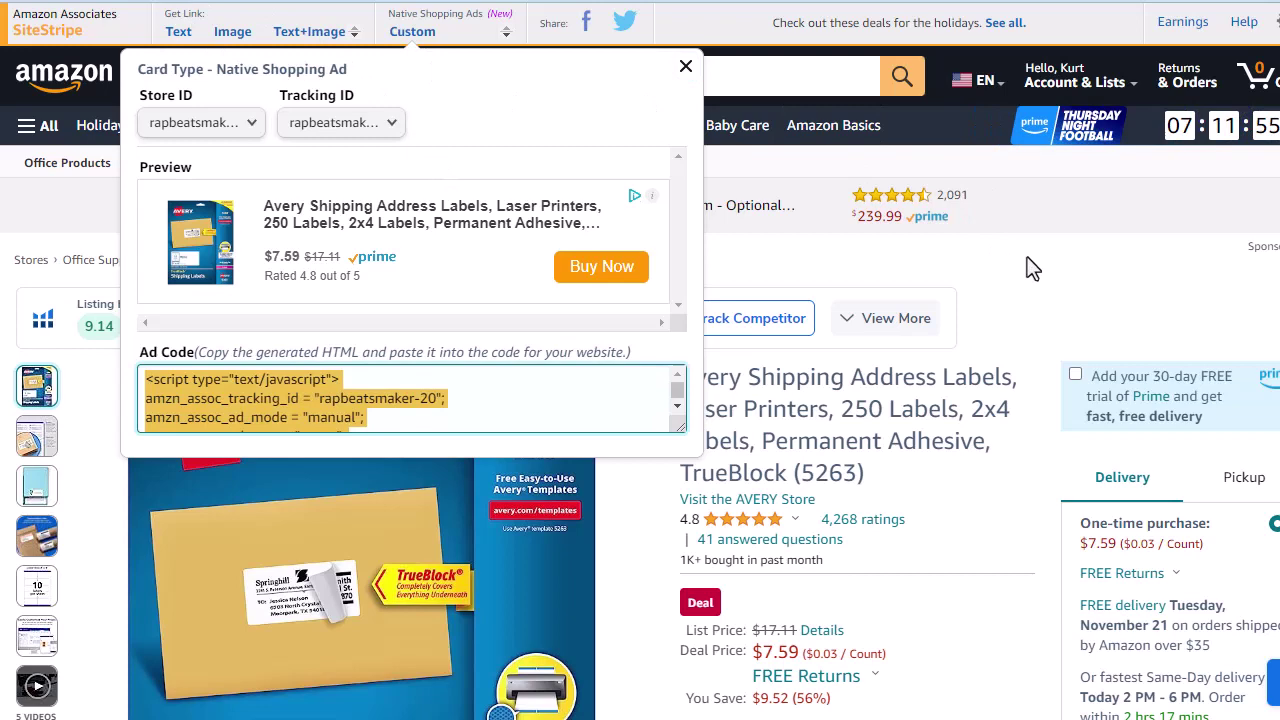
click(235, 33)
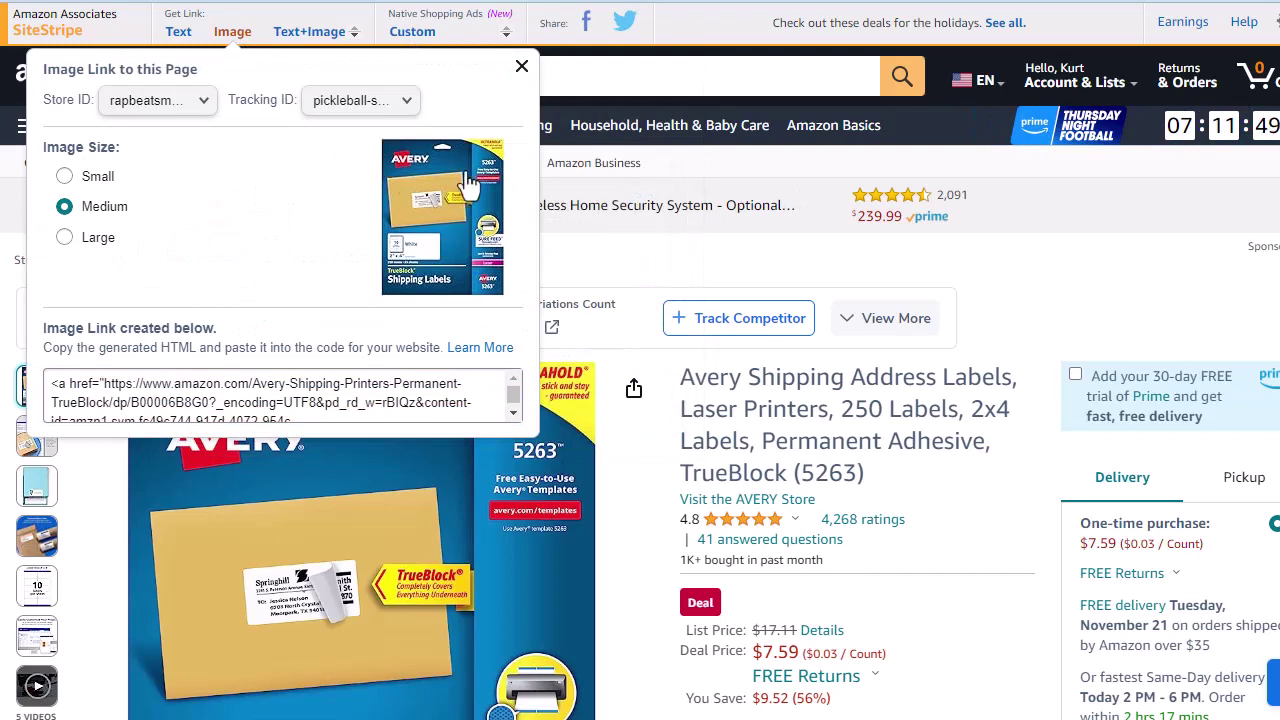
click(1113, 296)
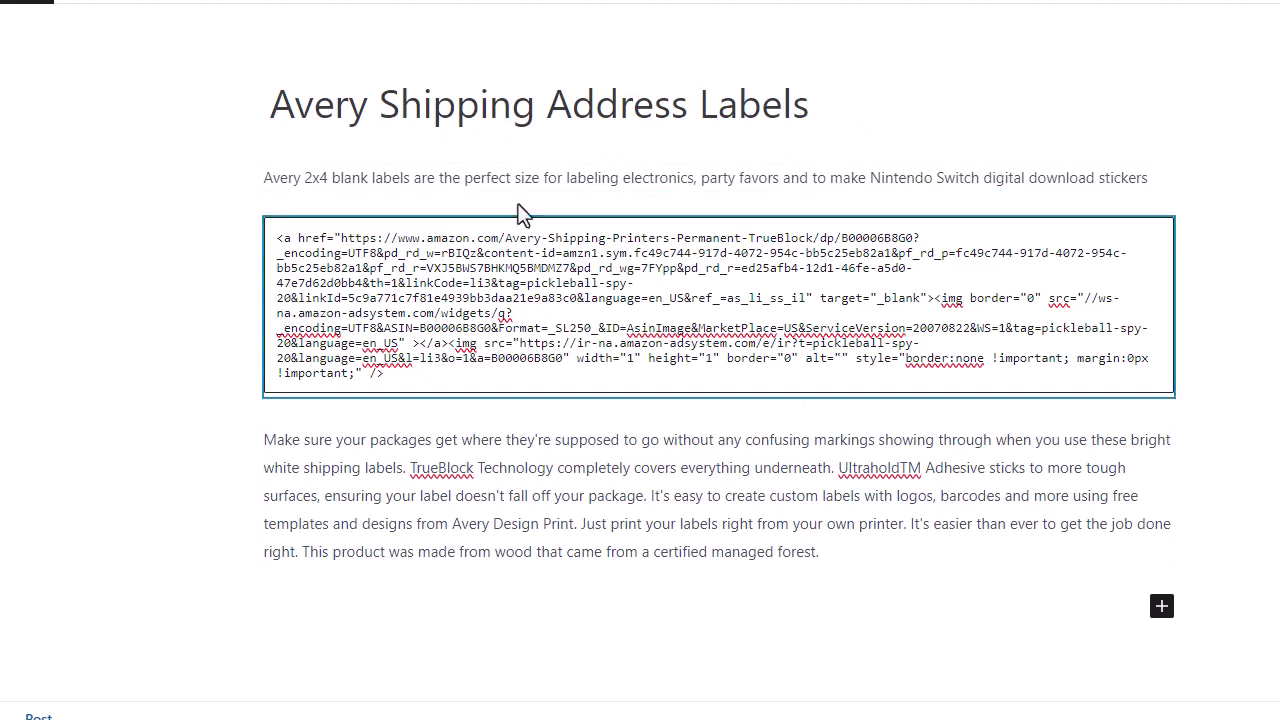
Step: Add an empty Product Box block below the affiliate HTML code and show its block settings
drag(678, 253, 550, 393)
click(621, 290)
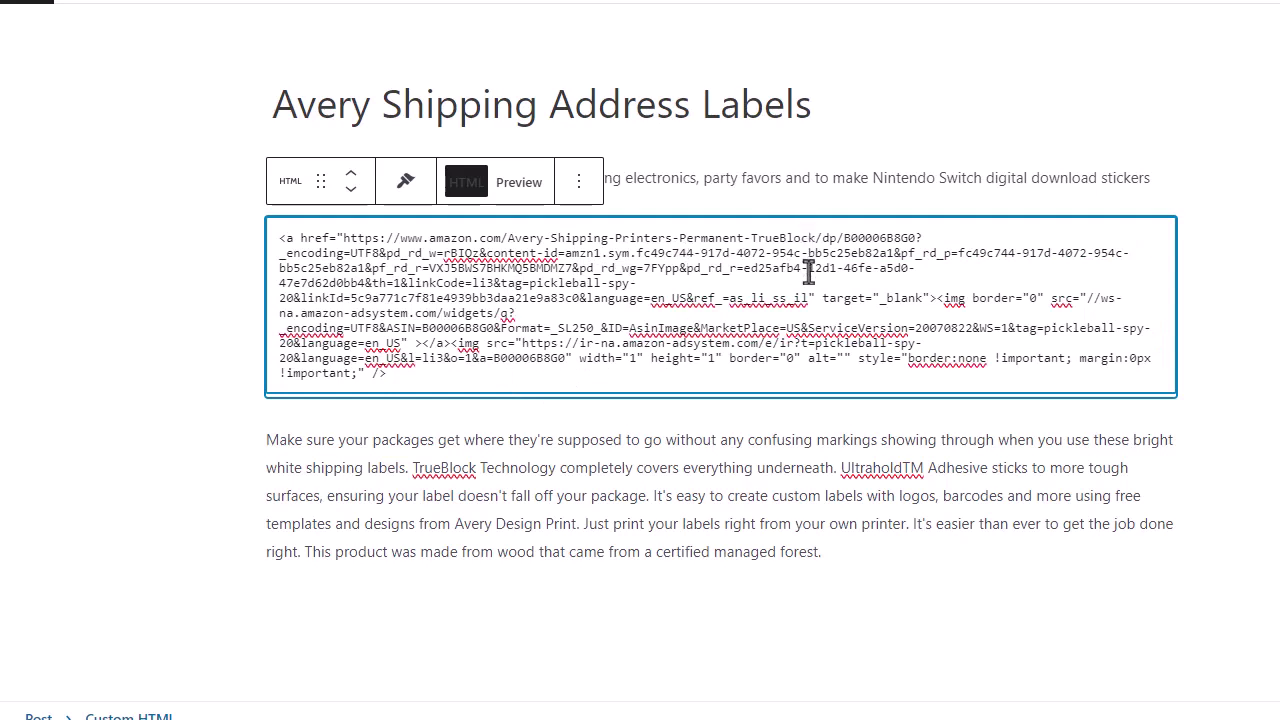
mouse_move(712, 418)
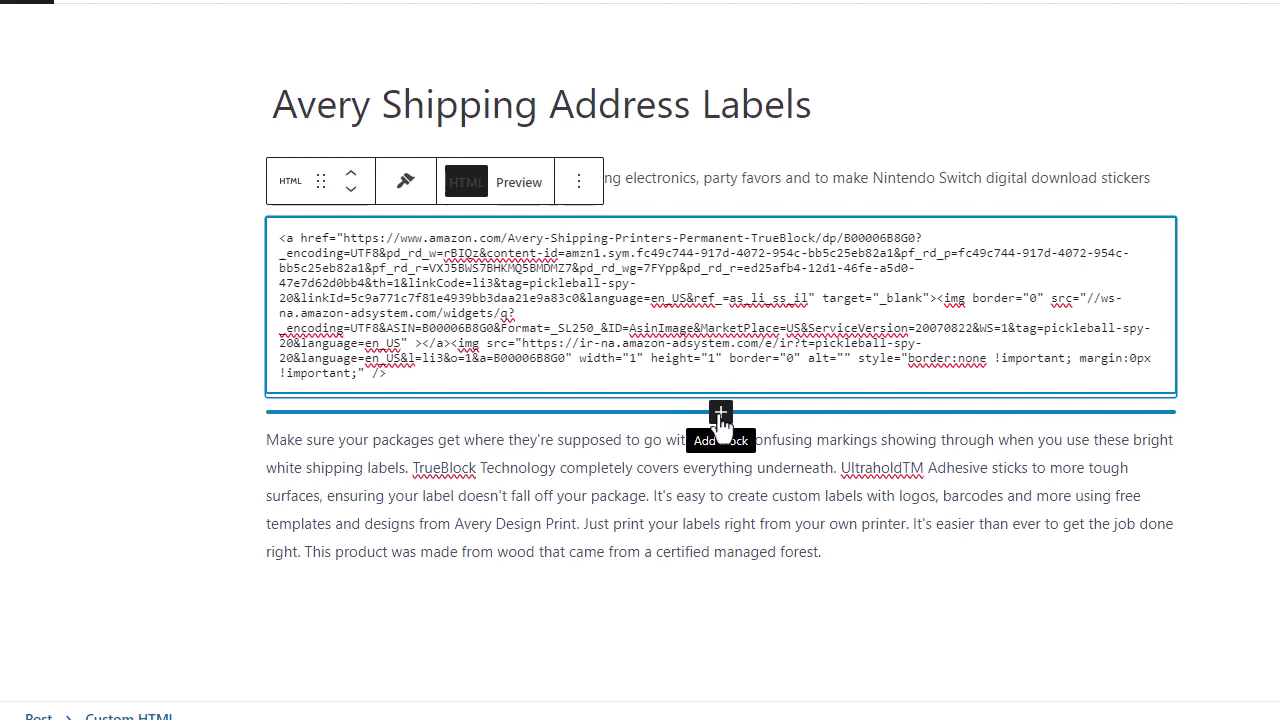
click(720, 414)
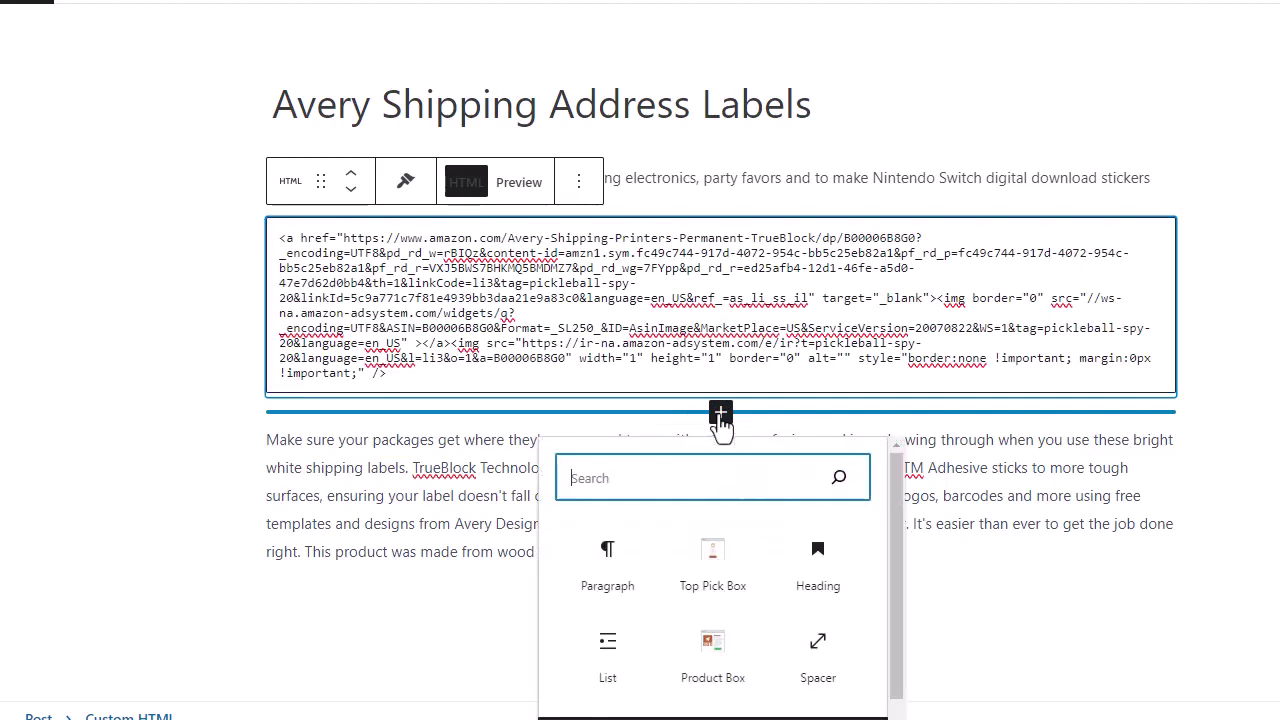
click(712, 660)
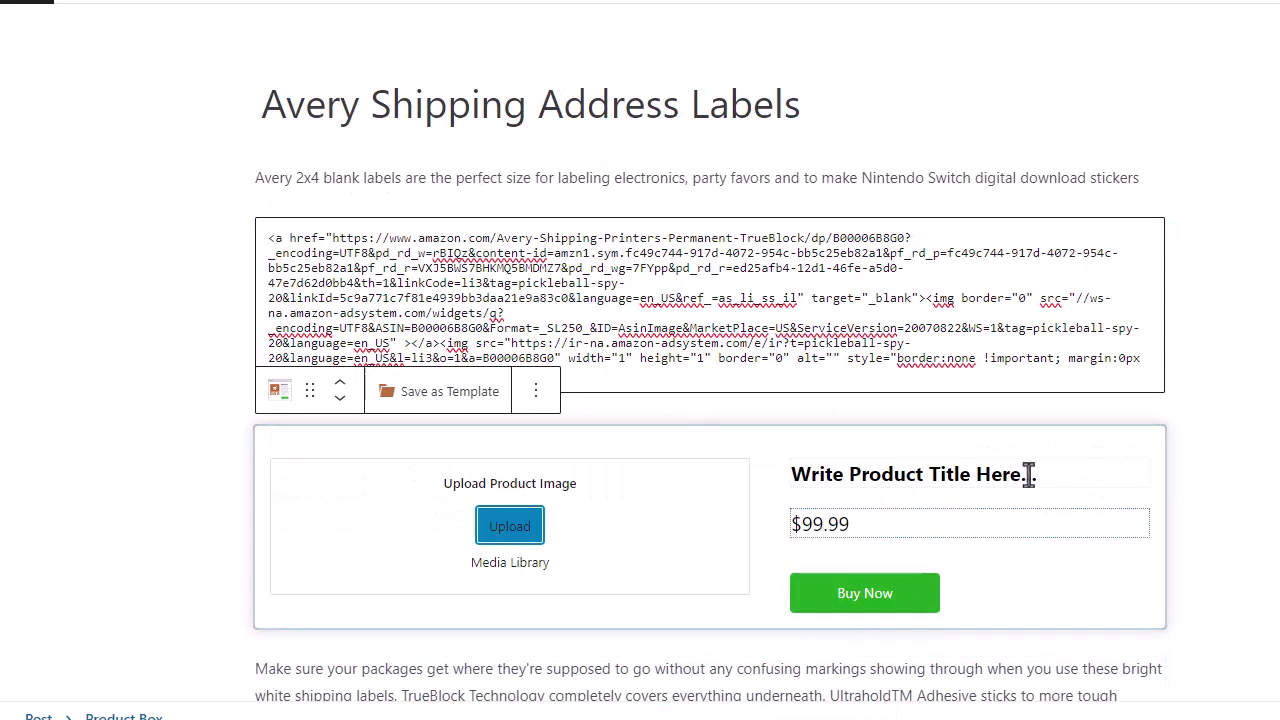
click(942, 532)
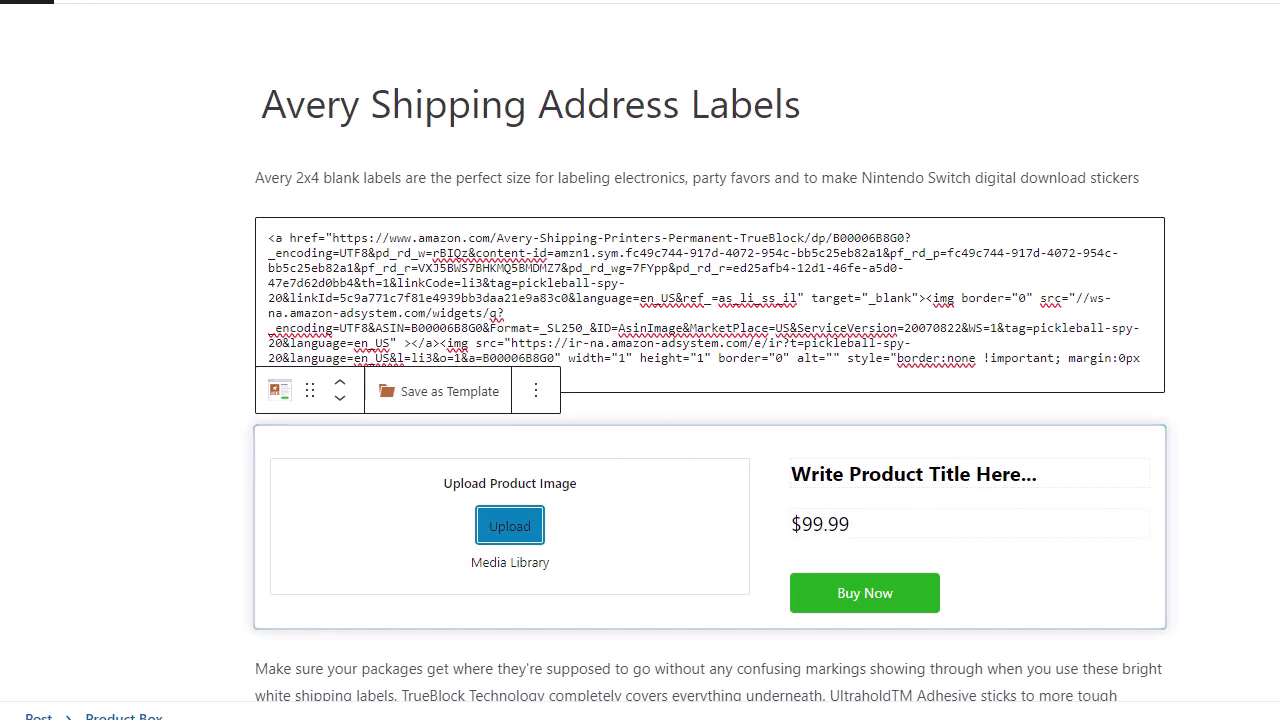
key(ctrl+shift+comma)
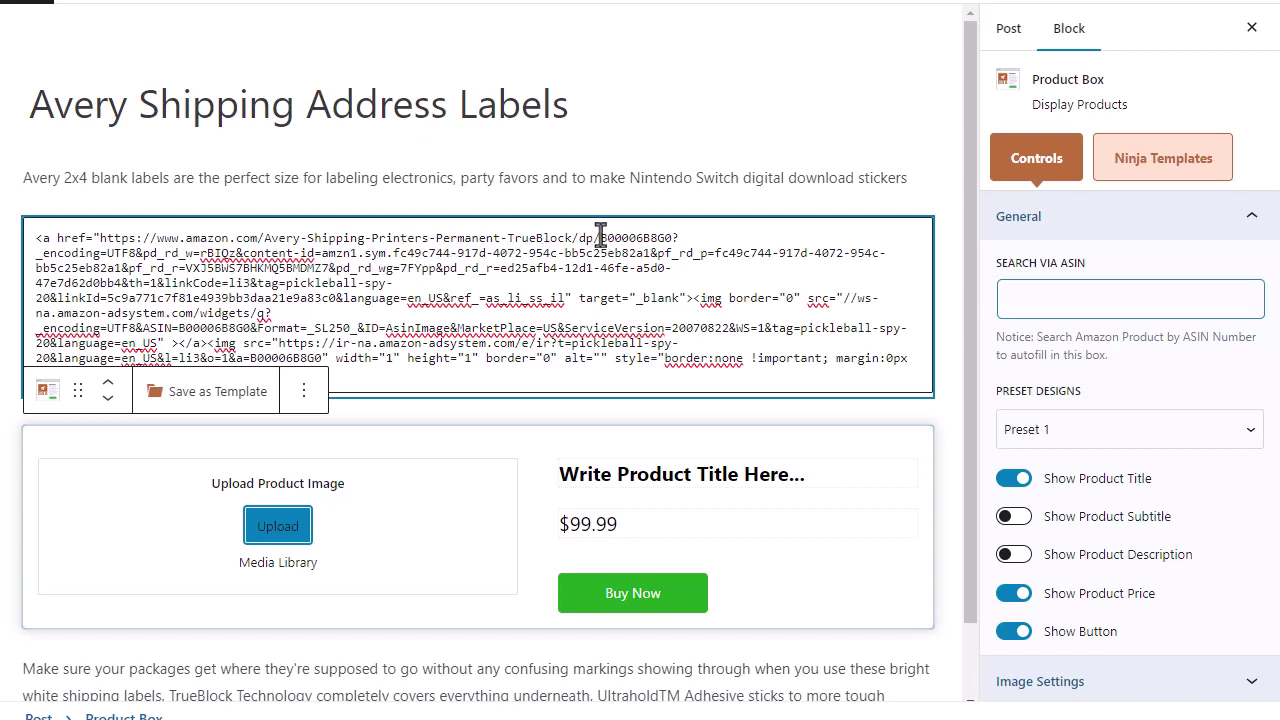
Step: Import the Avery labels product by pasting ASIN B00006B8G0 into Search via ASIN, and hide the price
drag(599, 237, 676, 234)
key(ctrl+c)
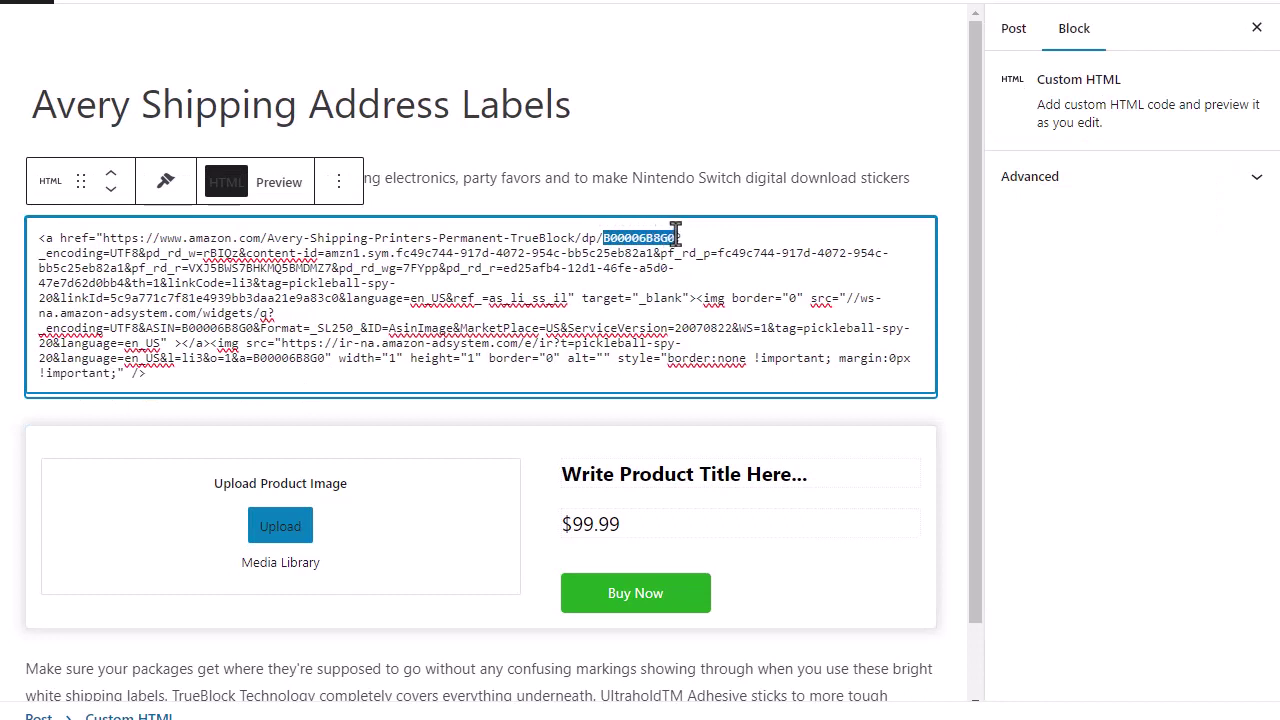
click(815, 457)
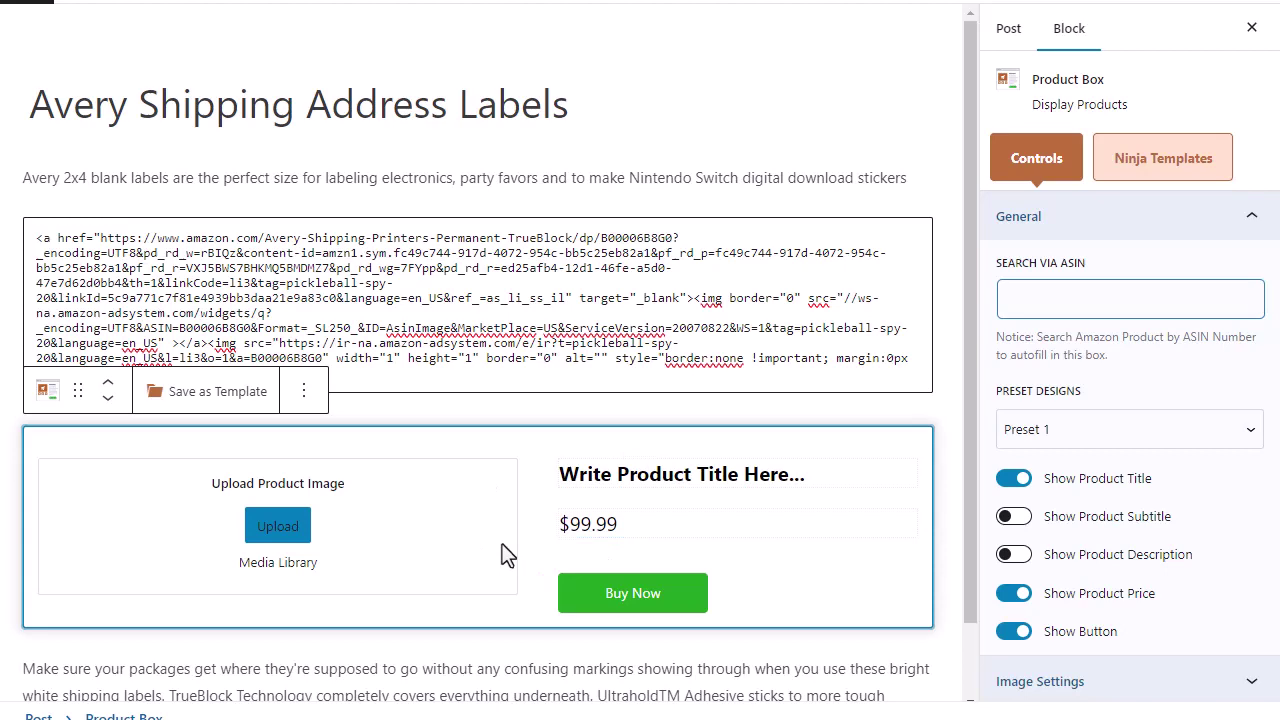
click(1132, 297)
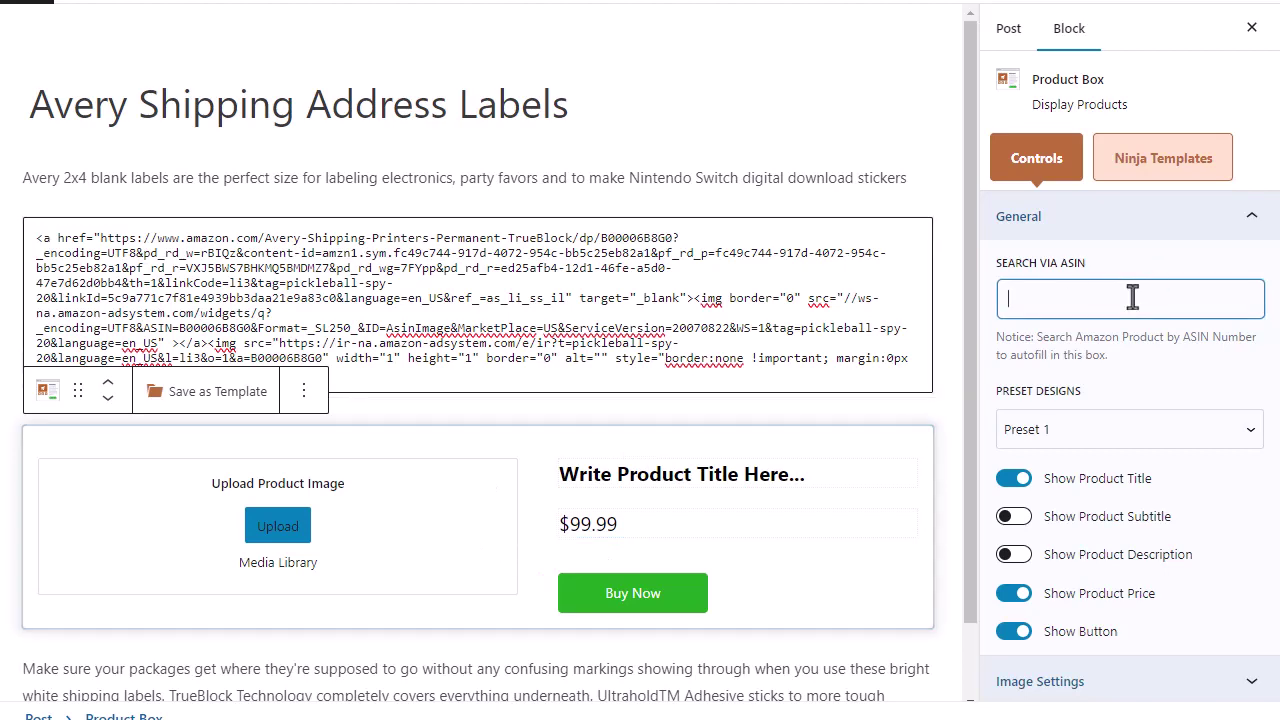
key(ctrl+v)
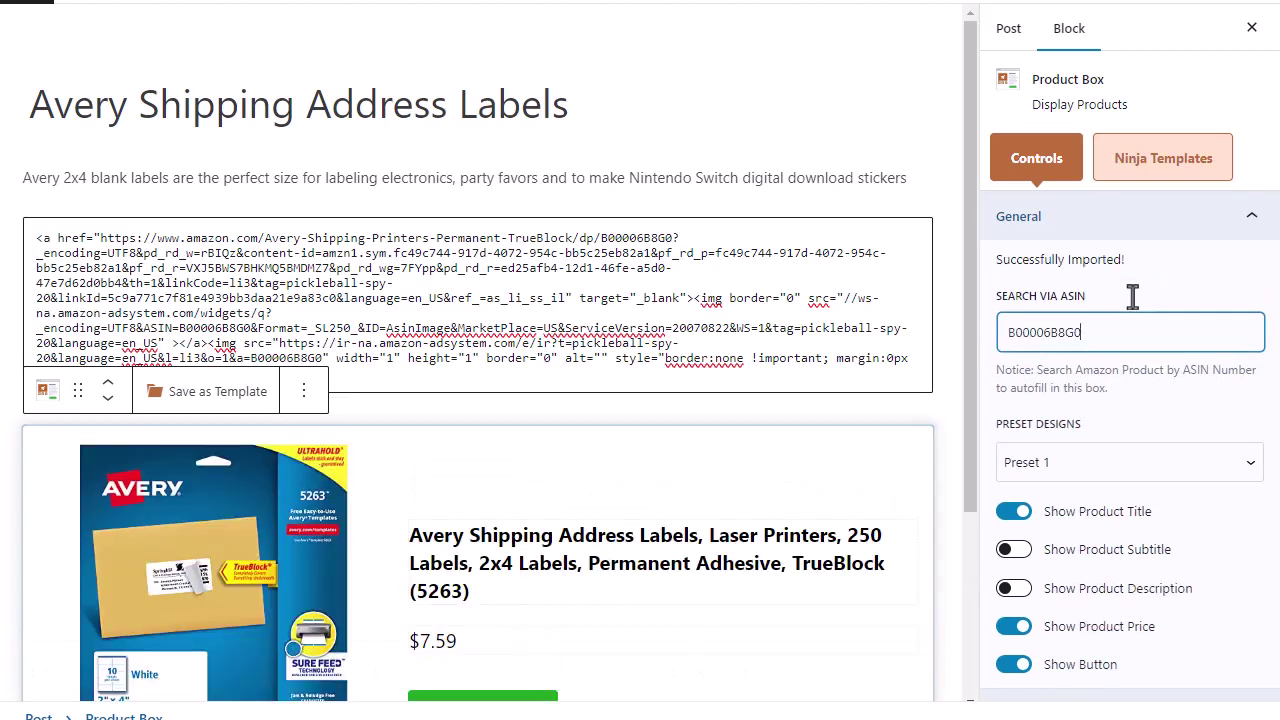
scroll(901, 320, down, 2)
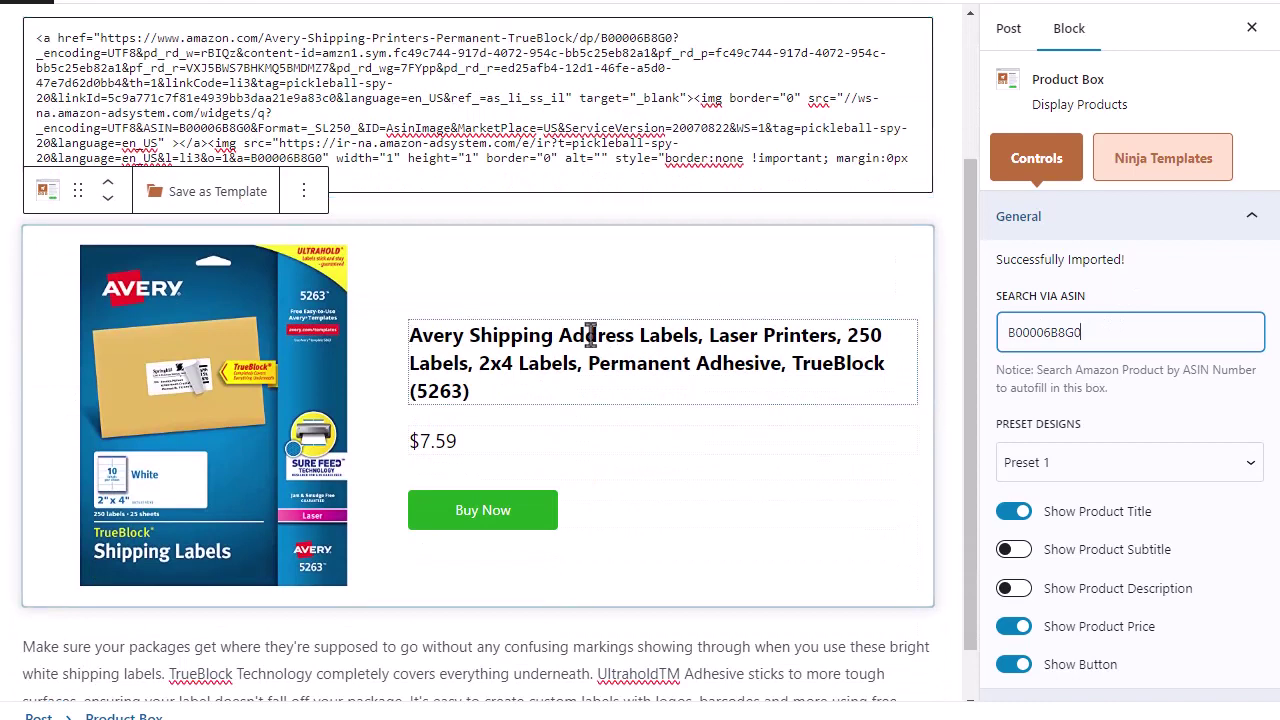
click(1022, 624)
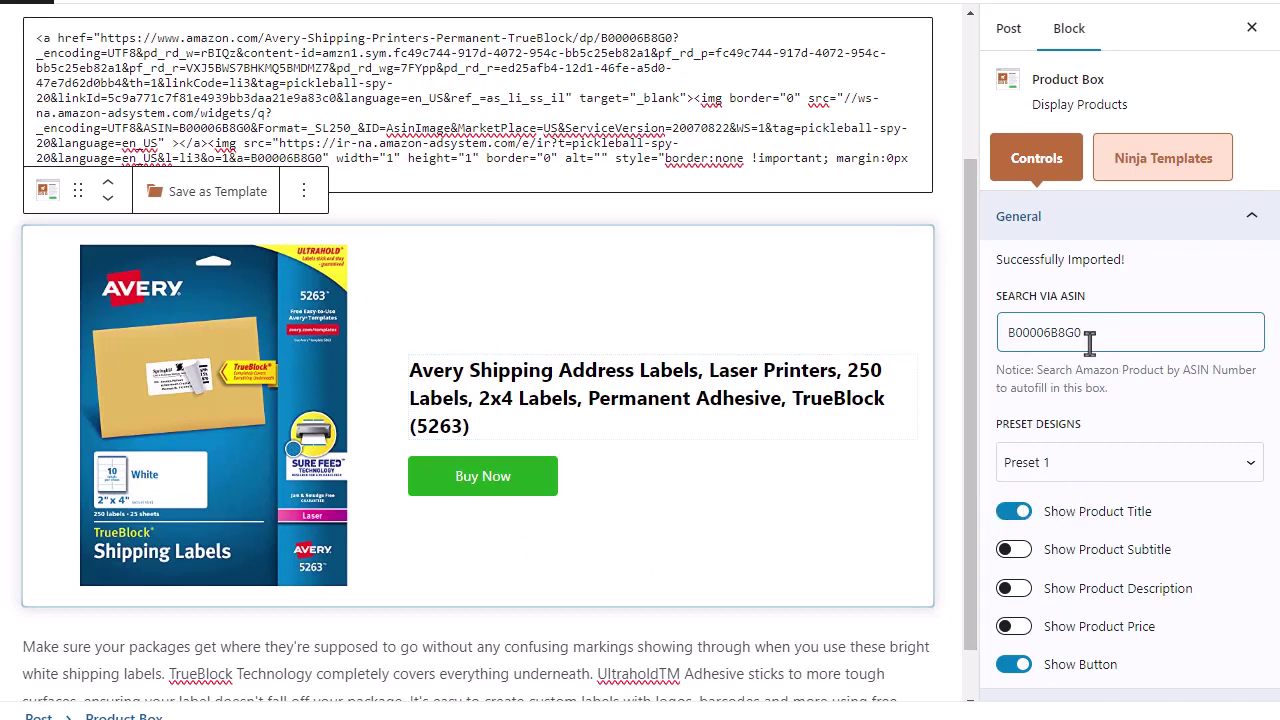
Step: Switch the product box to Preset 2 and hide its product title and button
click(1050, 472)
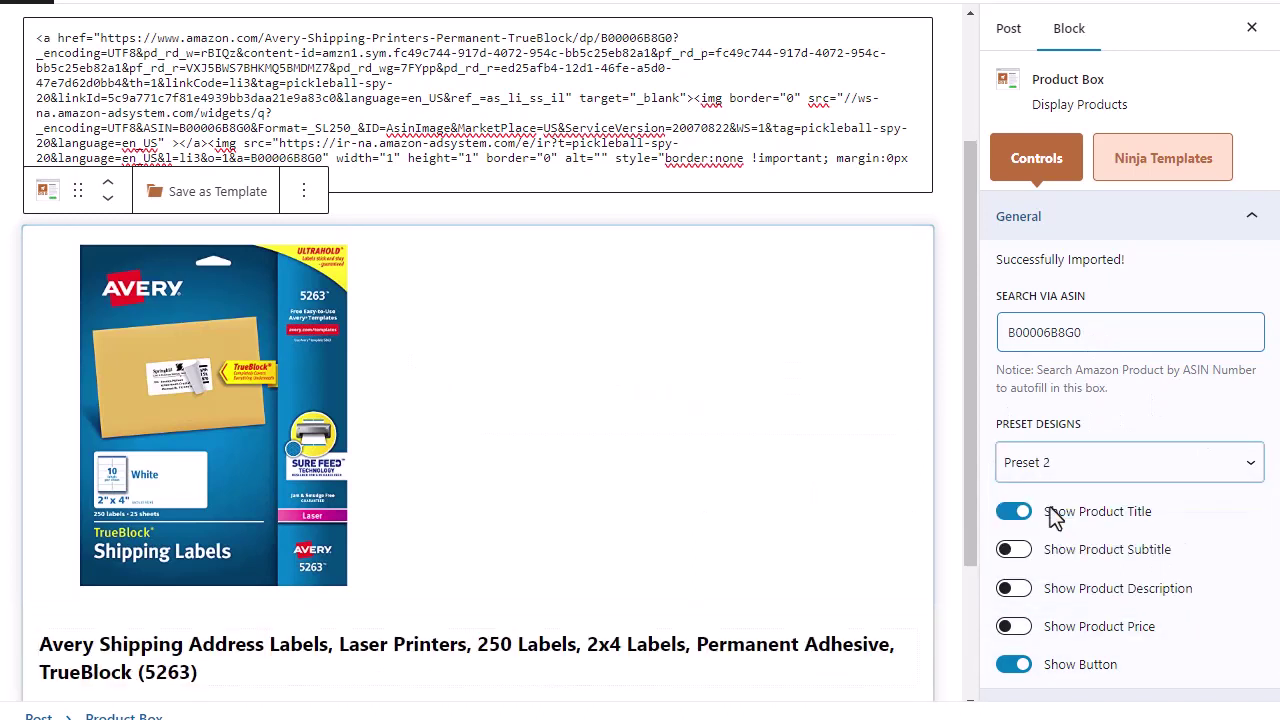
click(1020, 514)
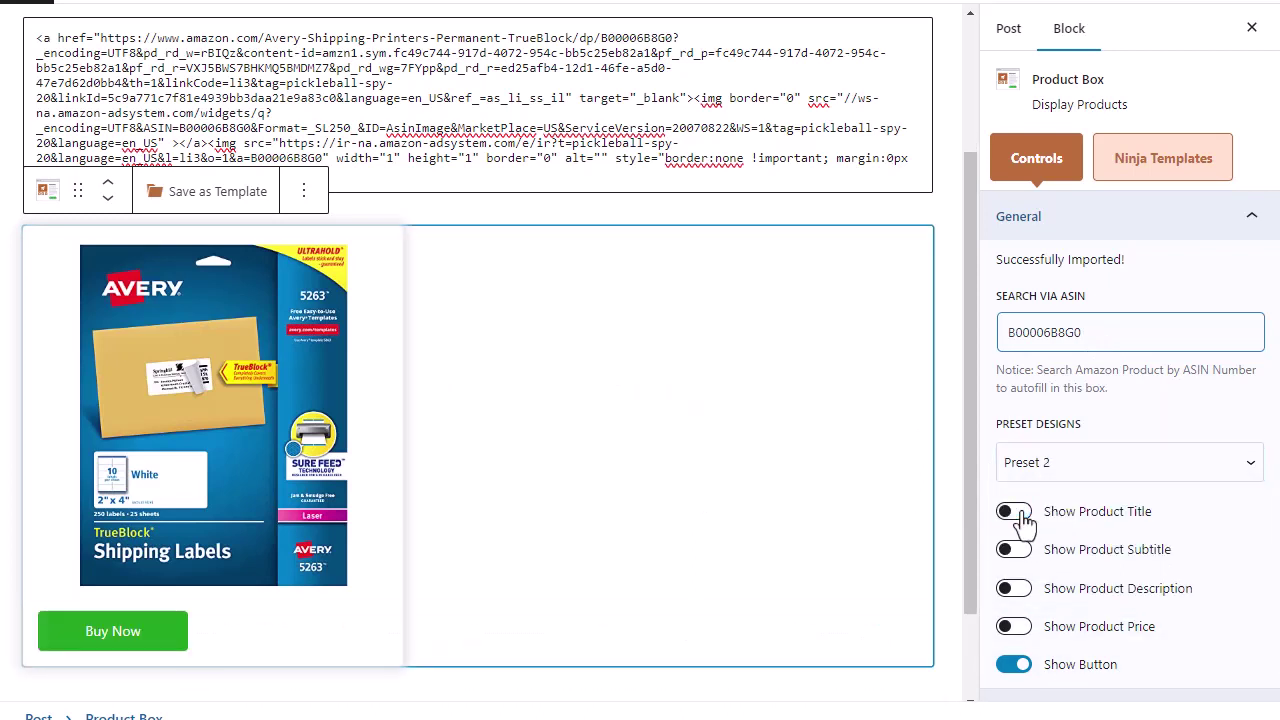
click(1014, 666)
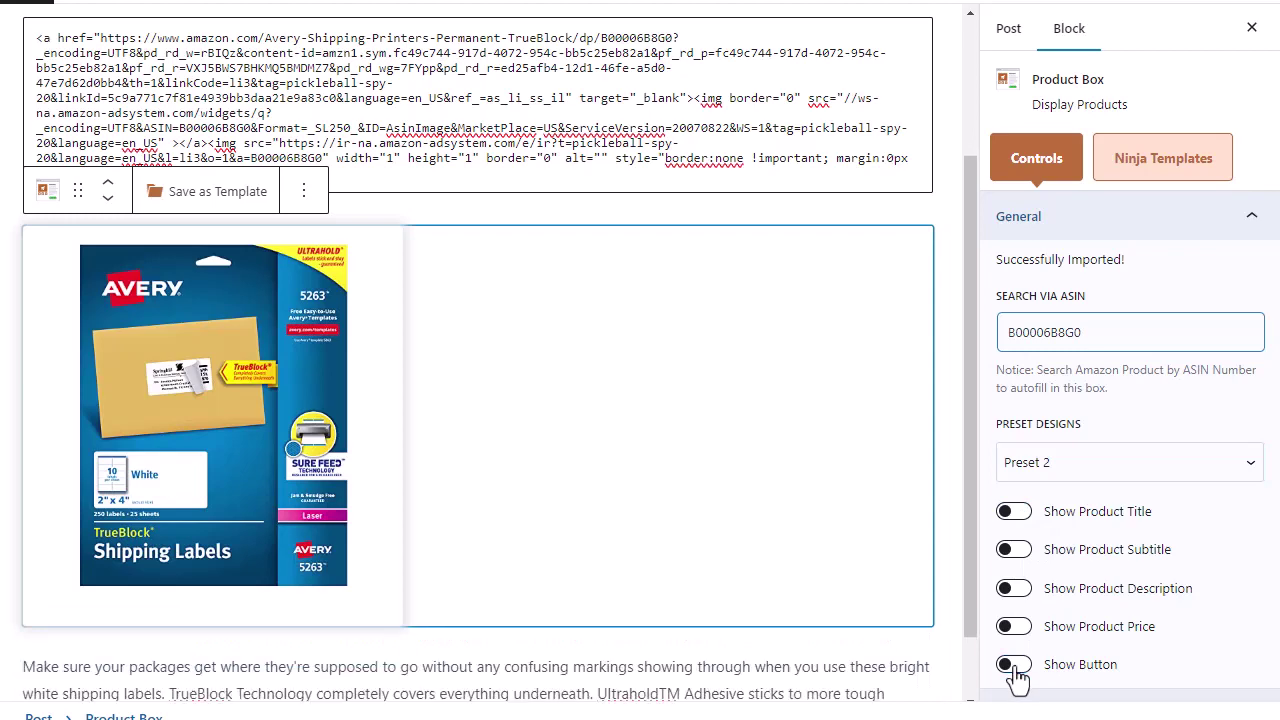
Step: Delete the Amazon HTML code block and expand the product box's Wrapper settings
click(757, 45)
click(339, 41)
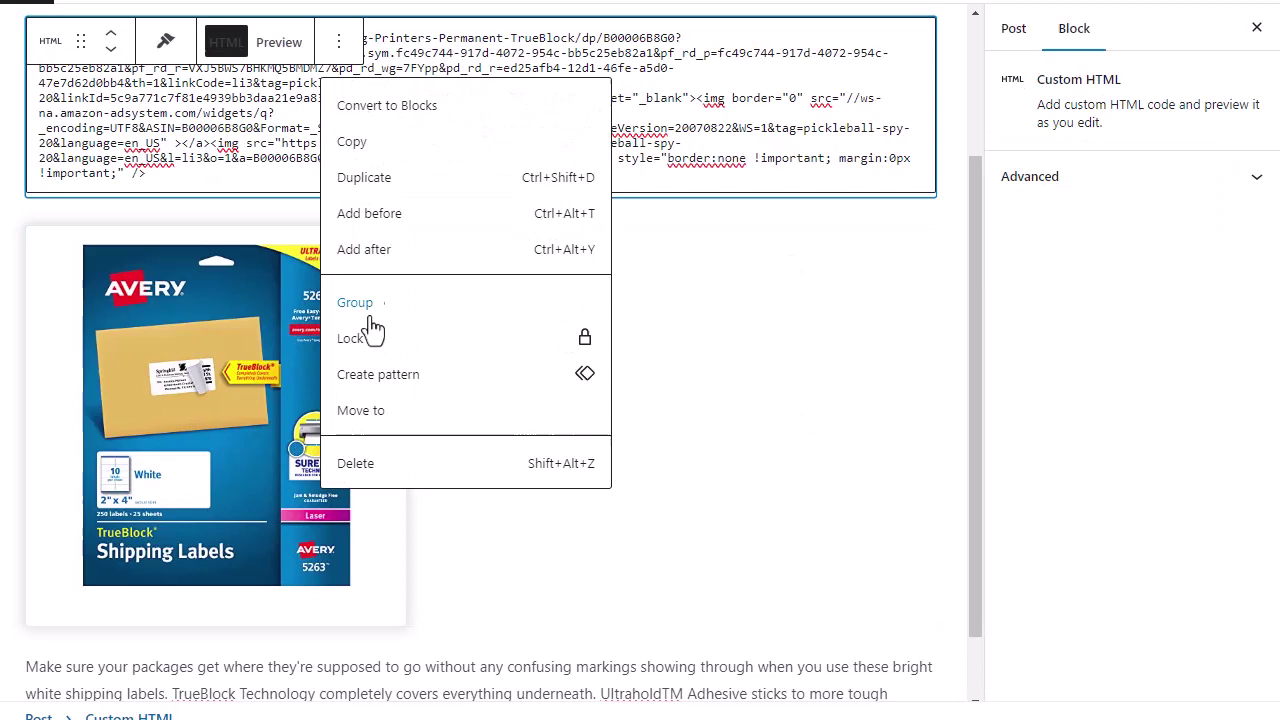
click(380, 470)
click(643, 403)
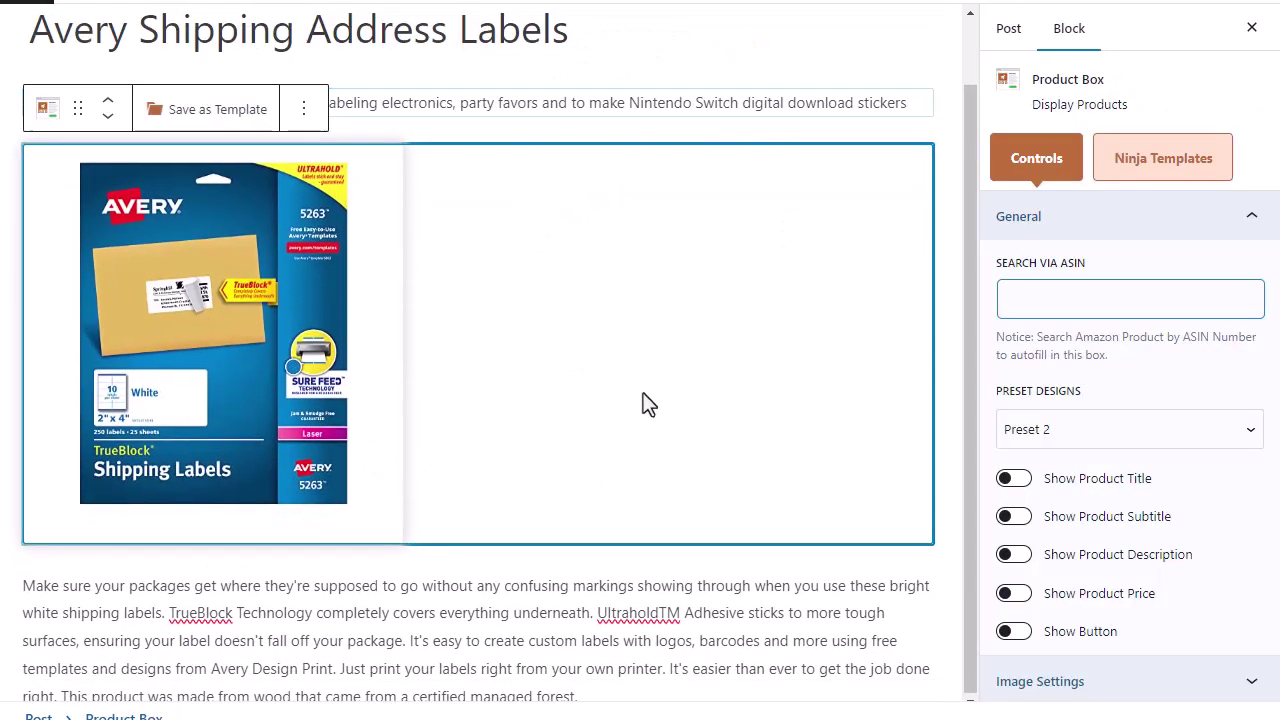
scroll(1060, 430, down, 1)
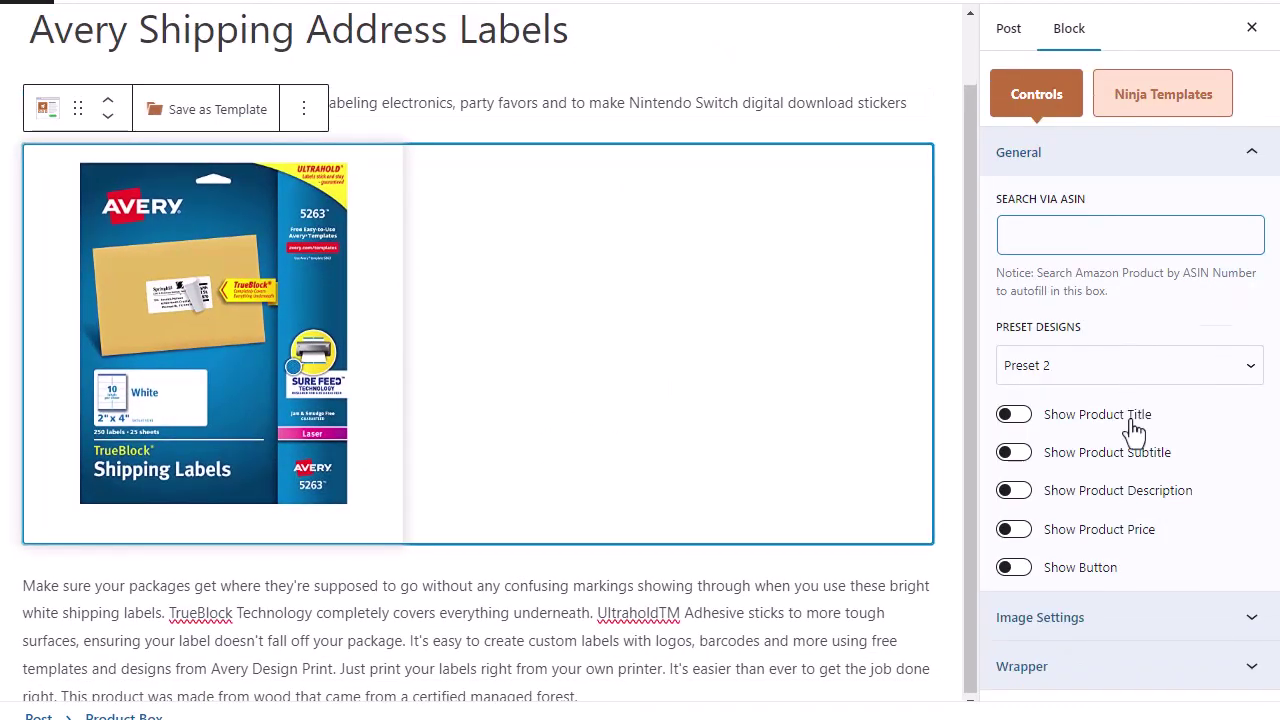
click(1072, 645)
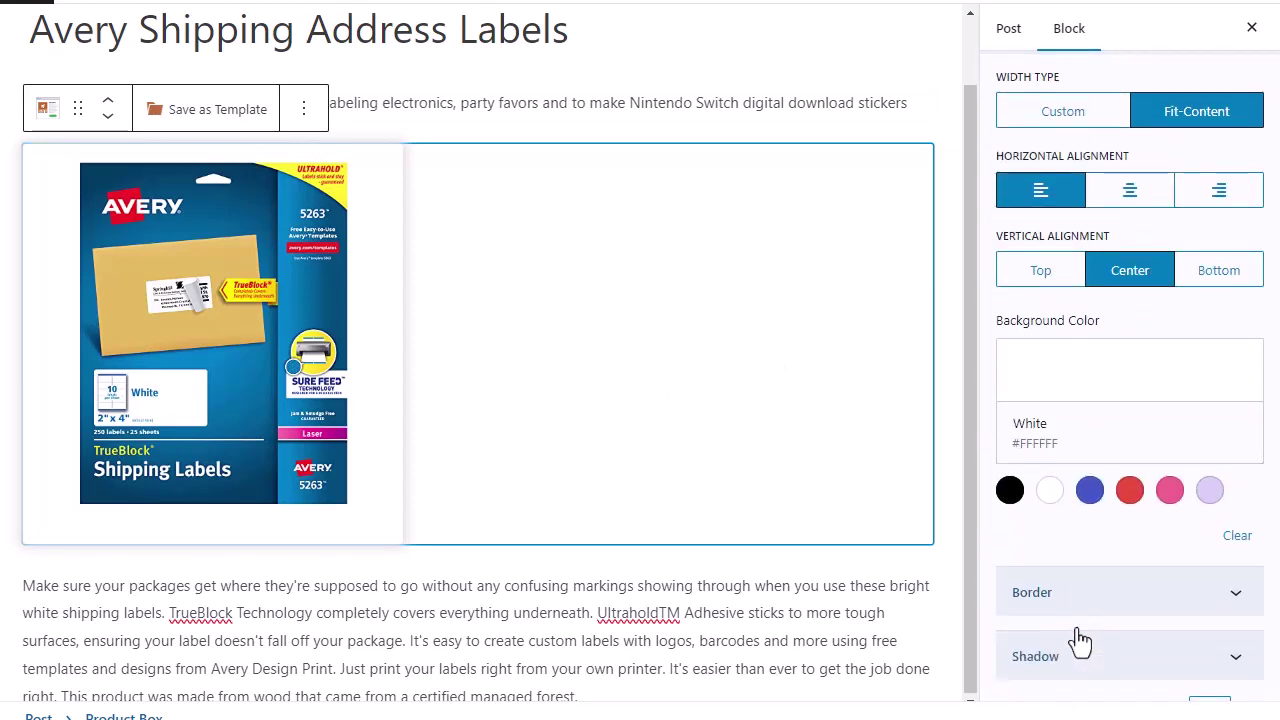
scroll(1080, 640, down, 2)
Step: Switch off Enable Shadow under Wrapper > Shadow for the Avery product box
scroll(1080, 638, down, 1)
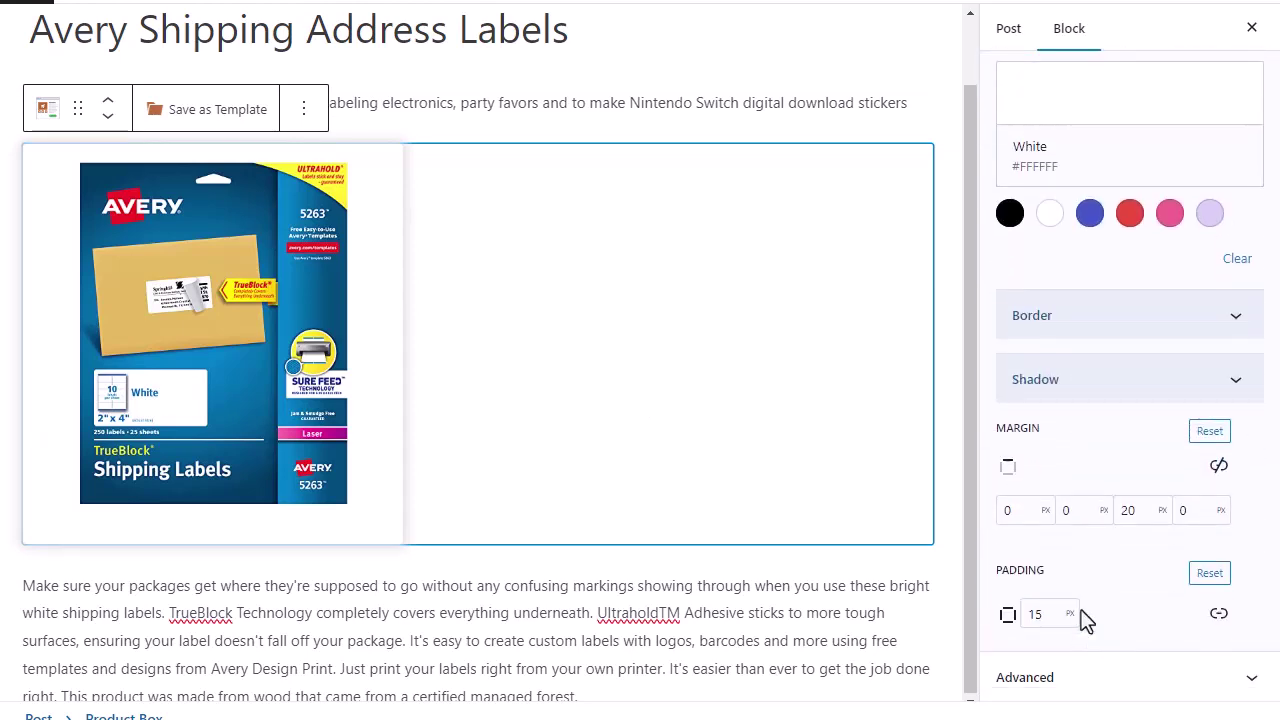
click(1100, 390)
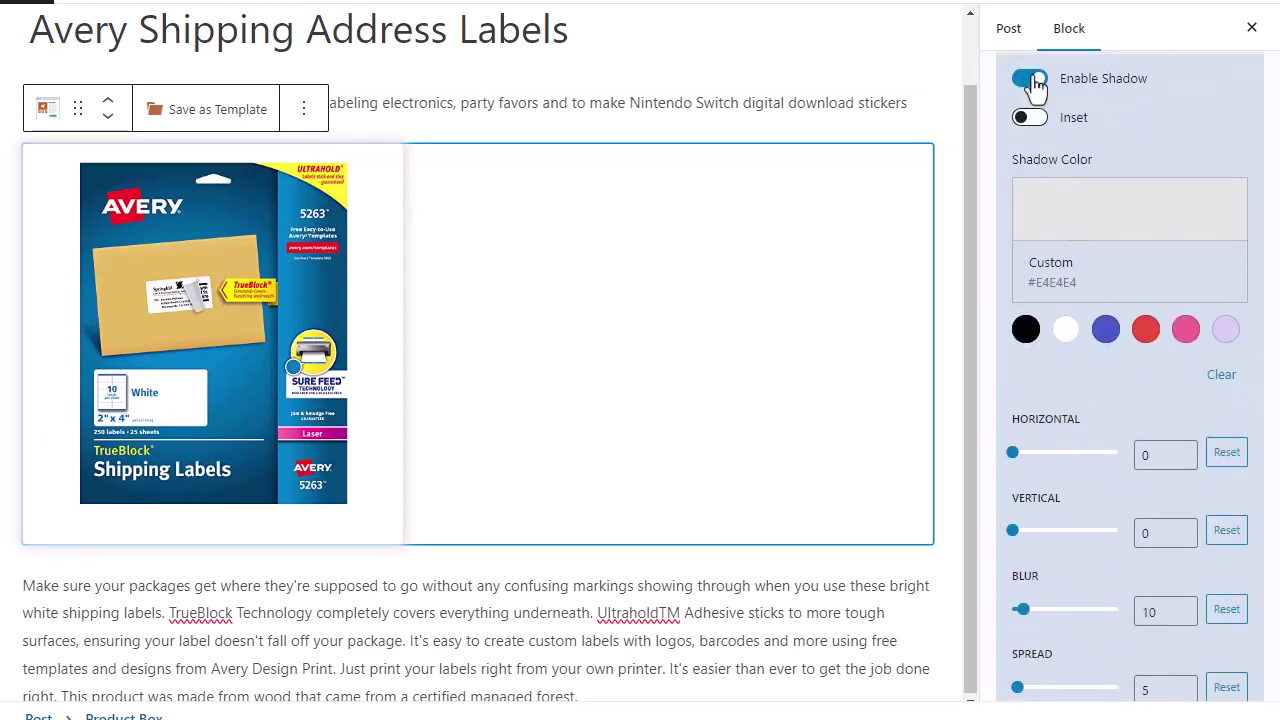
click(1030, 80)
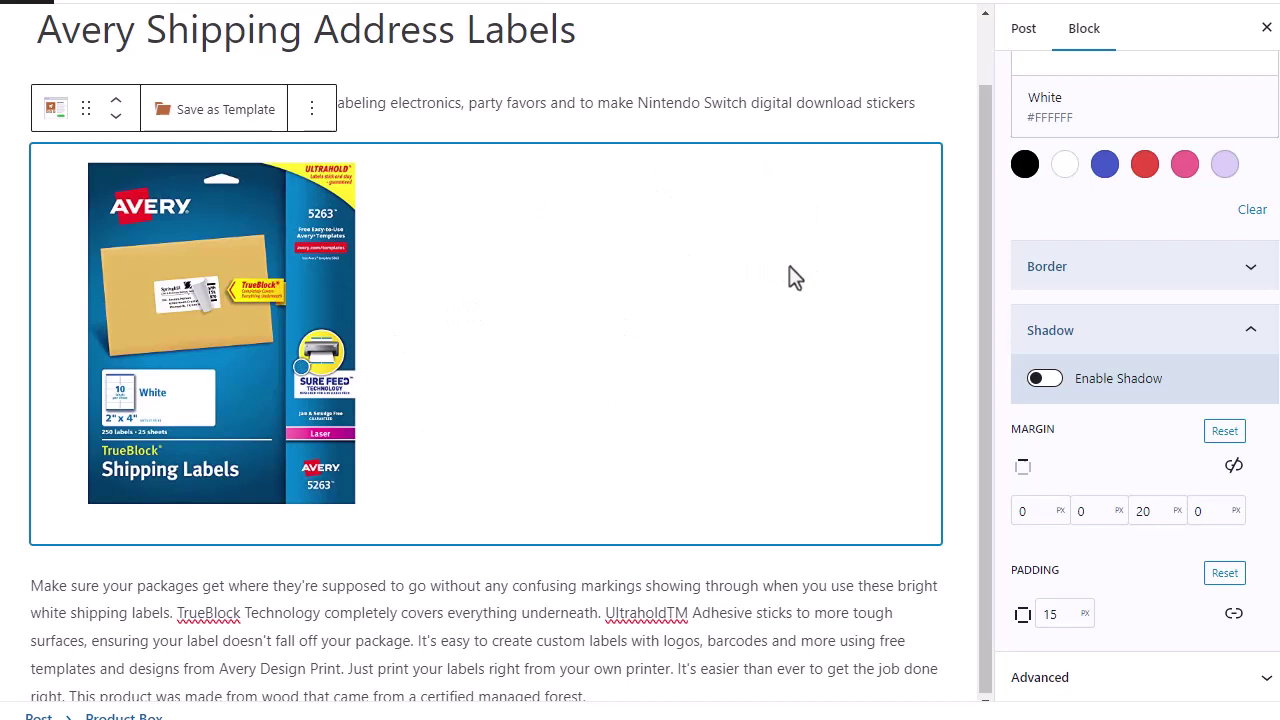
Step: Show the product title and trim it to 'Avery Shipping Address Labels'
scroll(845, 294, up, 1)
click(724, 318)
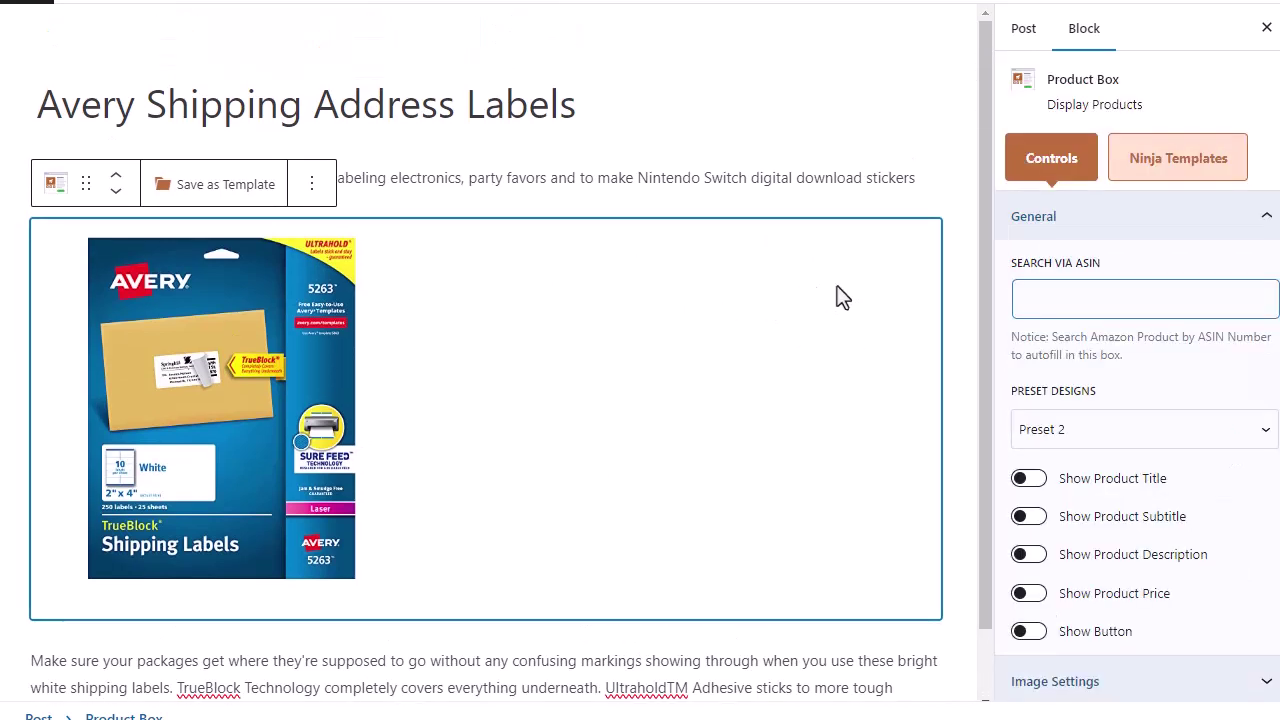
scroll(1089, 351, down, 1)
click(1030, 382)
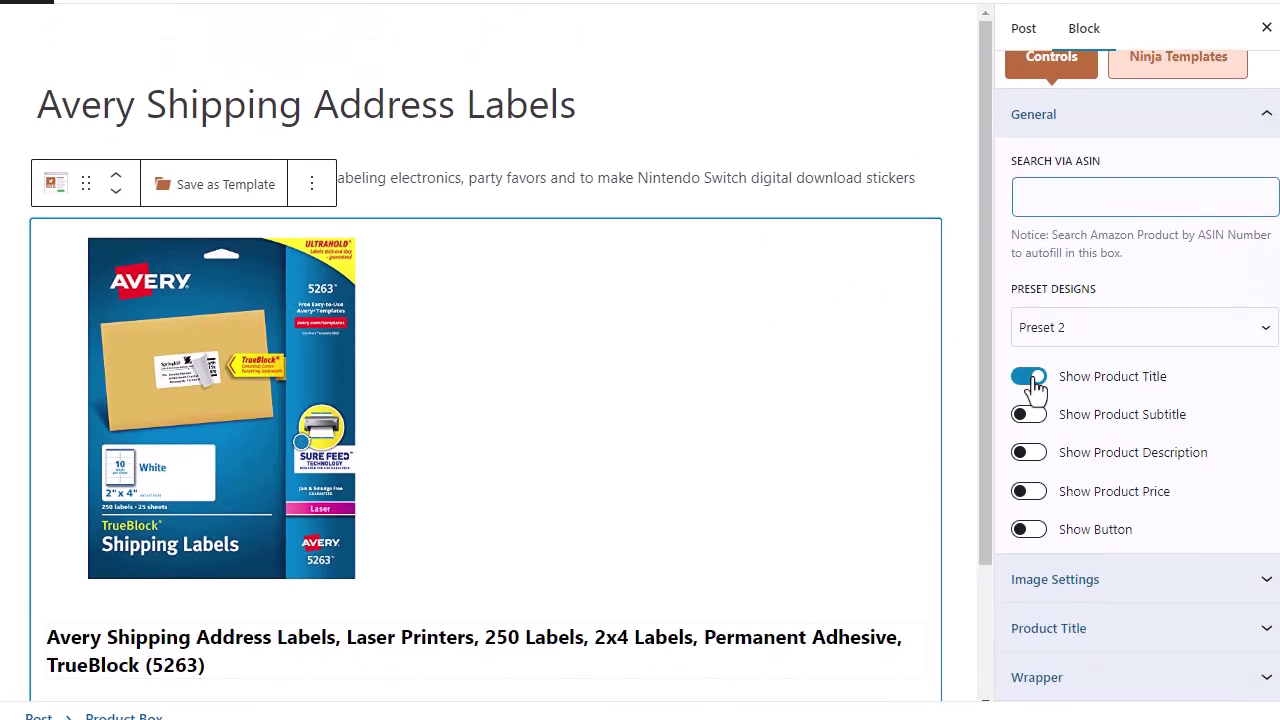
click(330, 642)
drag(337, 640, 262, 670)
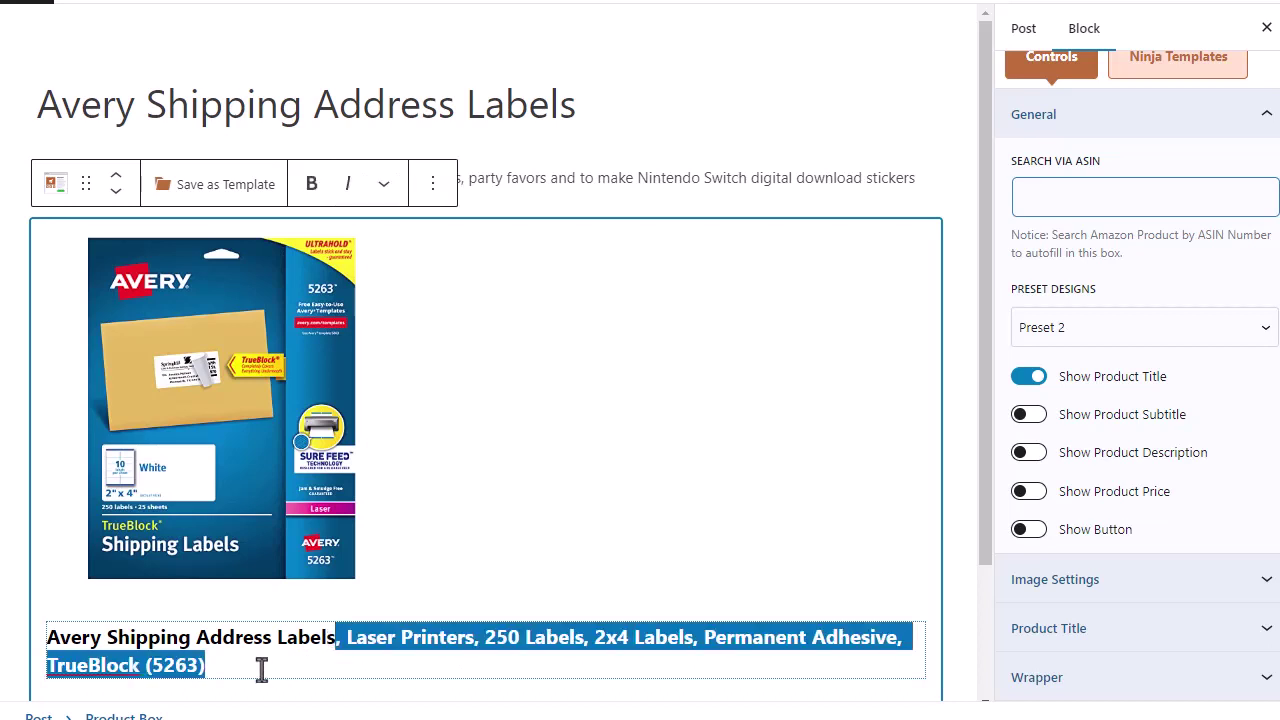
key(BackSpace)
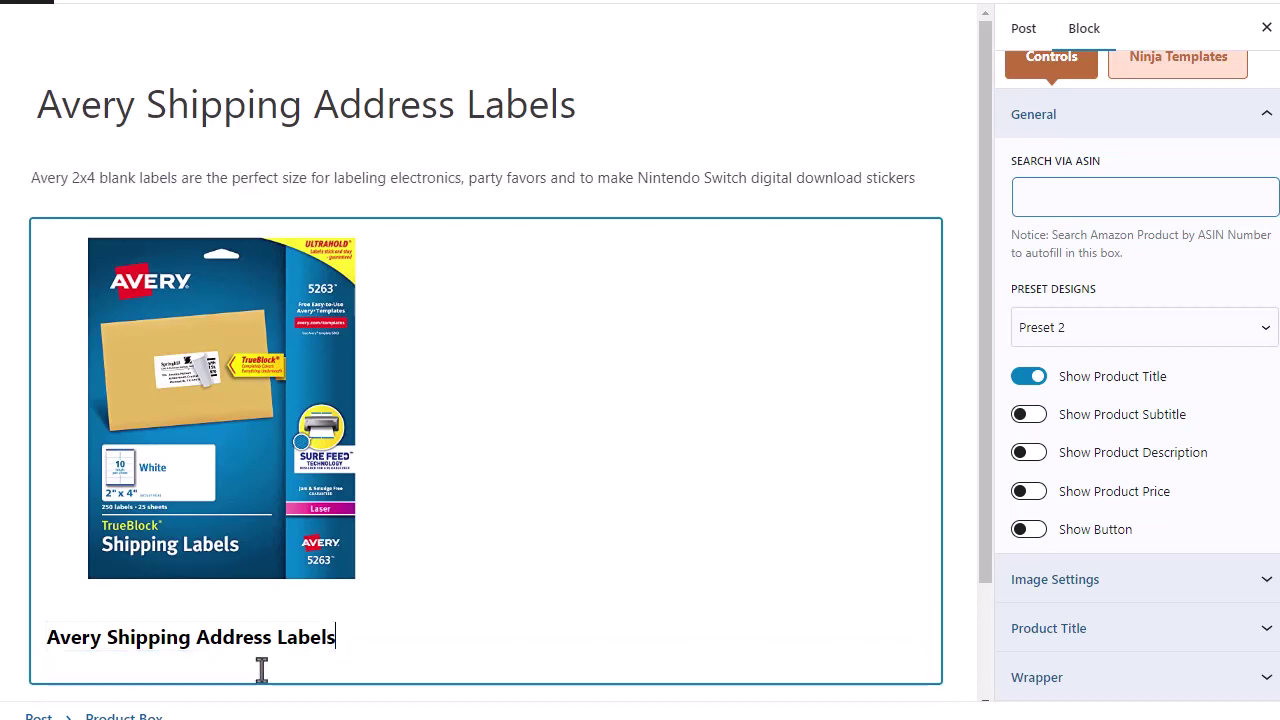
Step: Turn on Show Button to add a Buy Now button to the product box
click(1028, 529)
scroll(1143, 471, down, 1)
scroll(329, 363, down, 2)
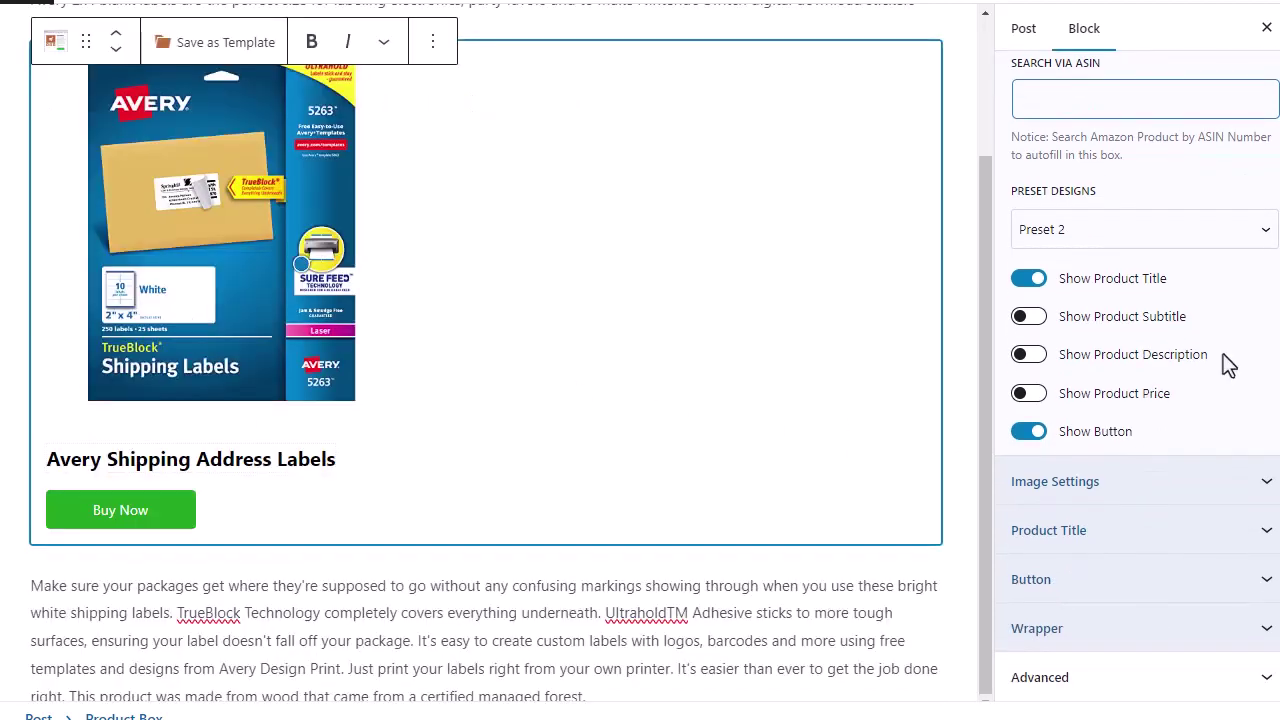
Step: Change the button text to 'Check Price On Amazon' and give it an amber (#FCB900) background
click(1089, 590)
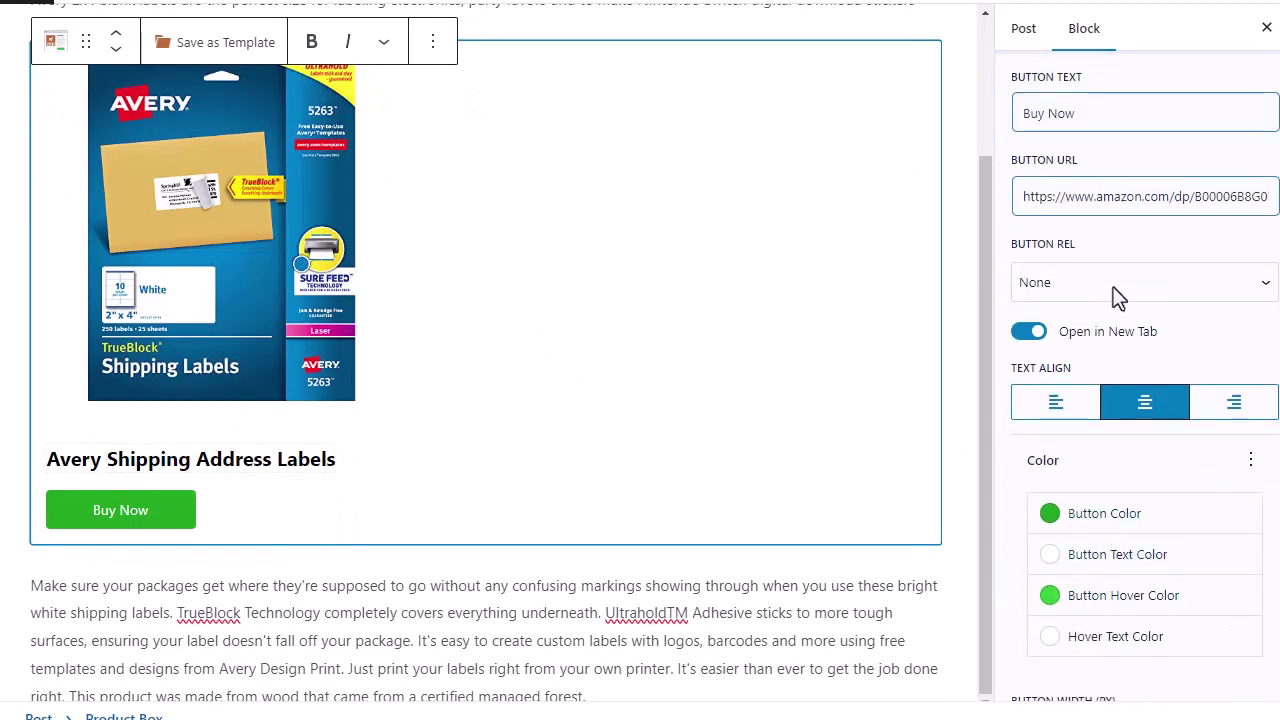
drag(1083, 114, 1020, 110)
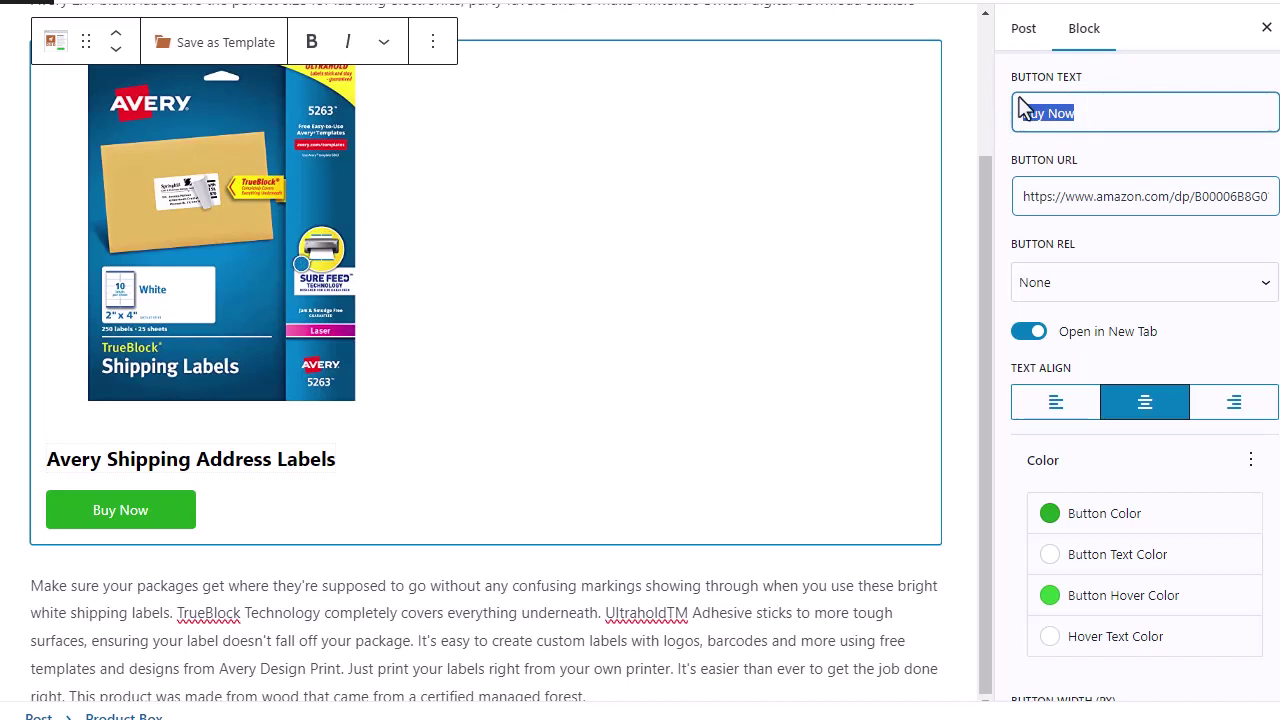
text(Check Pri)
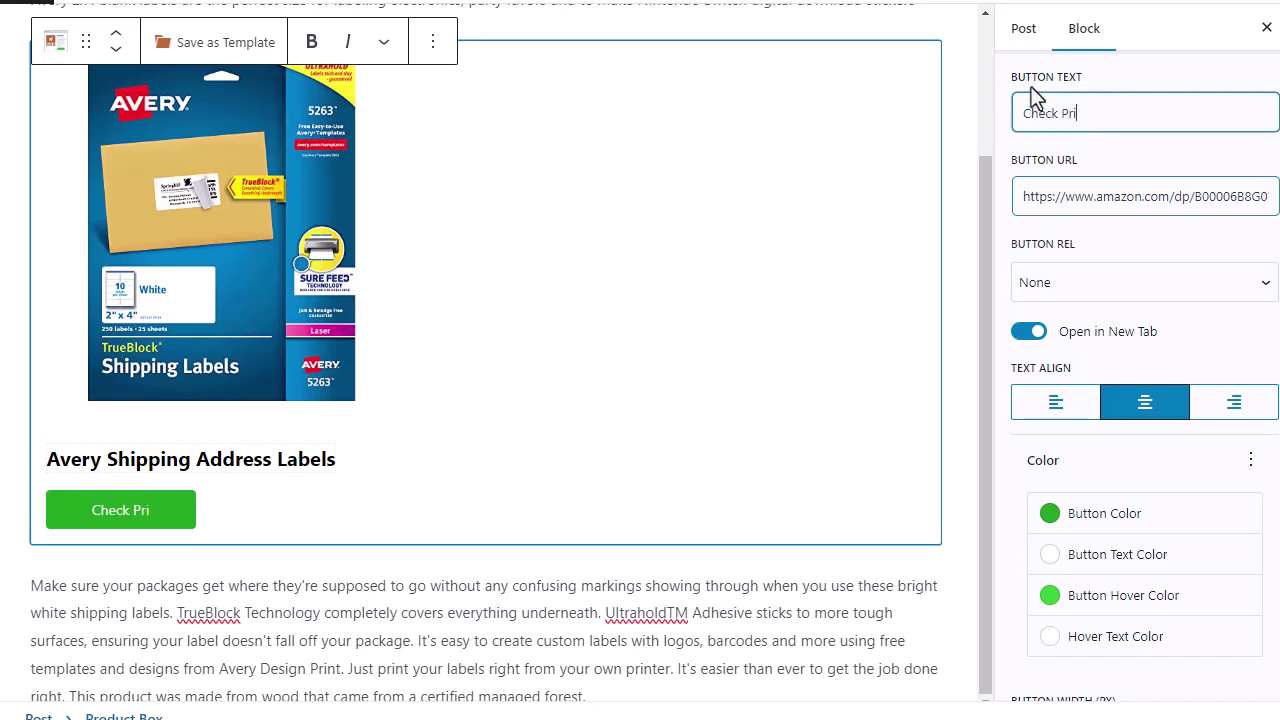
text(ce On Amazon)
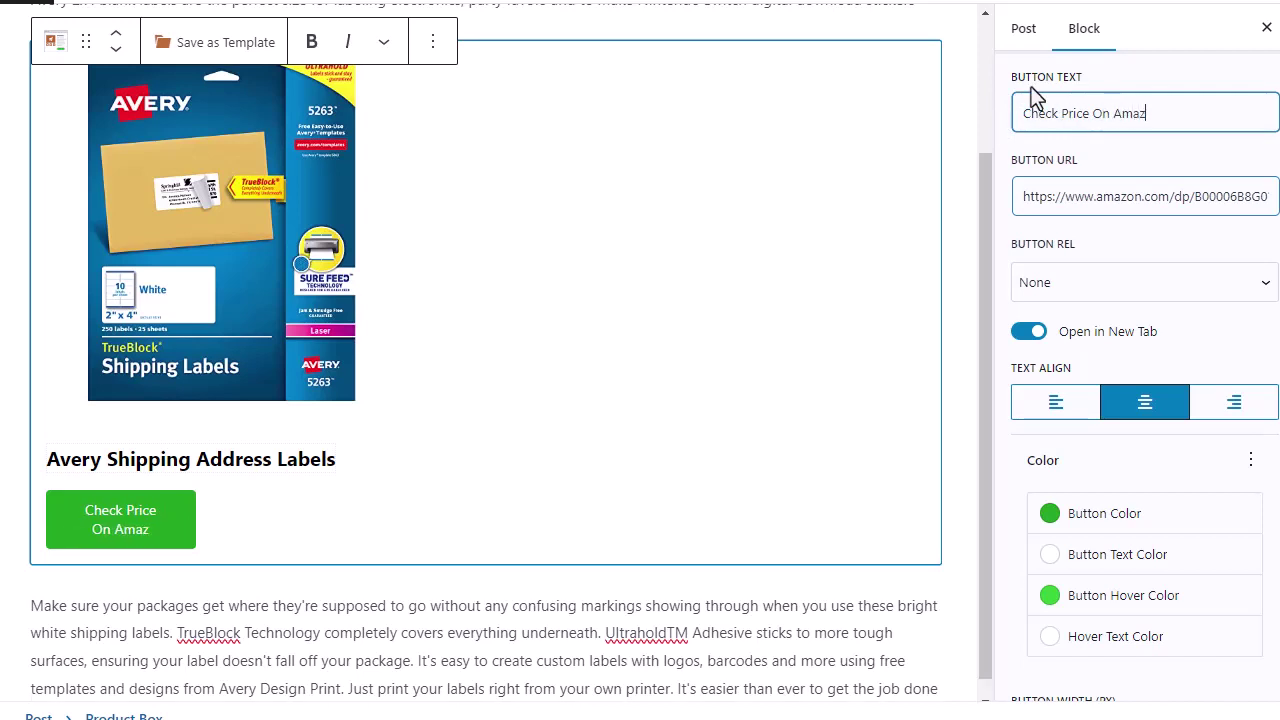
scroll(1045, 310, down, 2)
click(1050, 315)
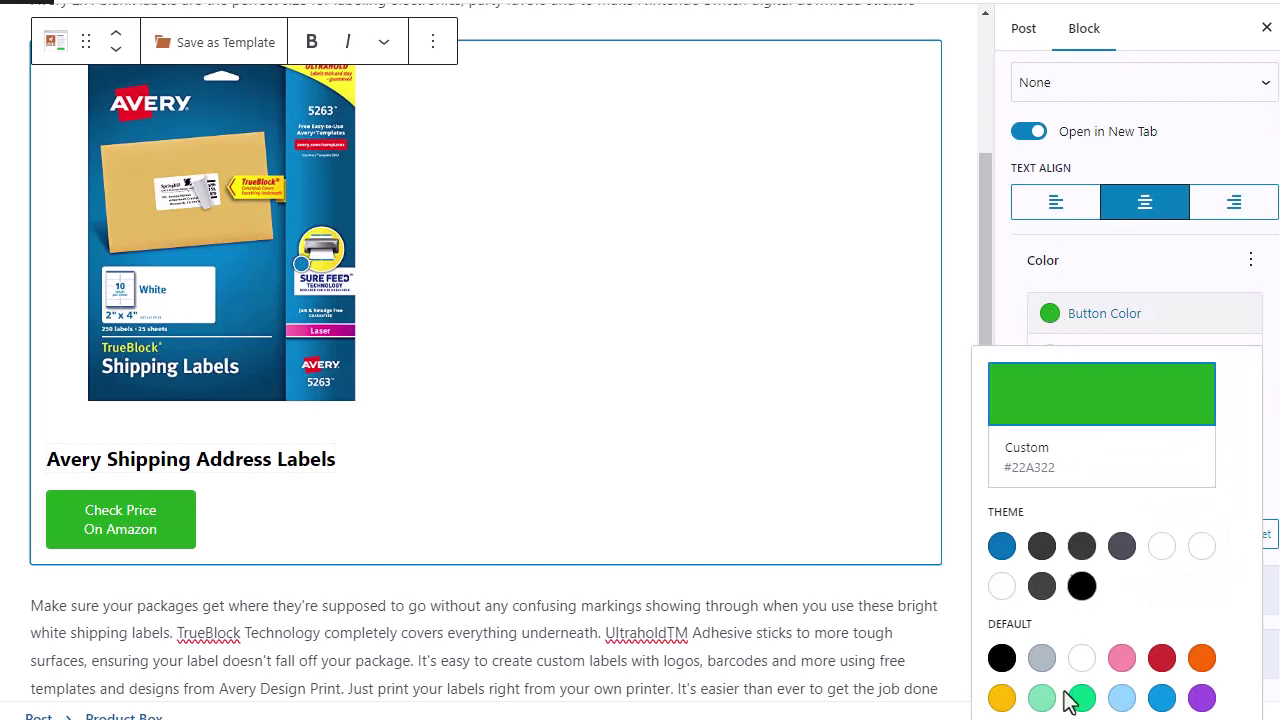
click(1002, 698)
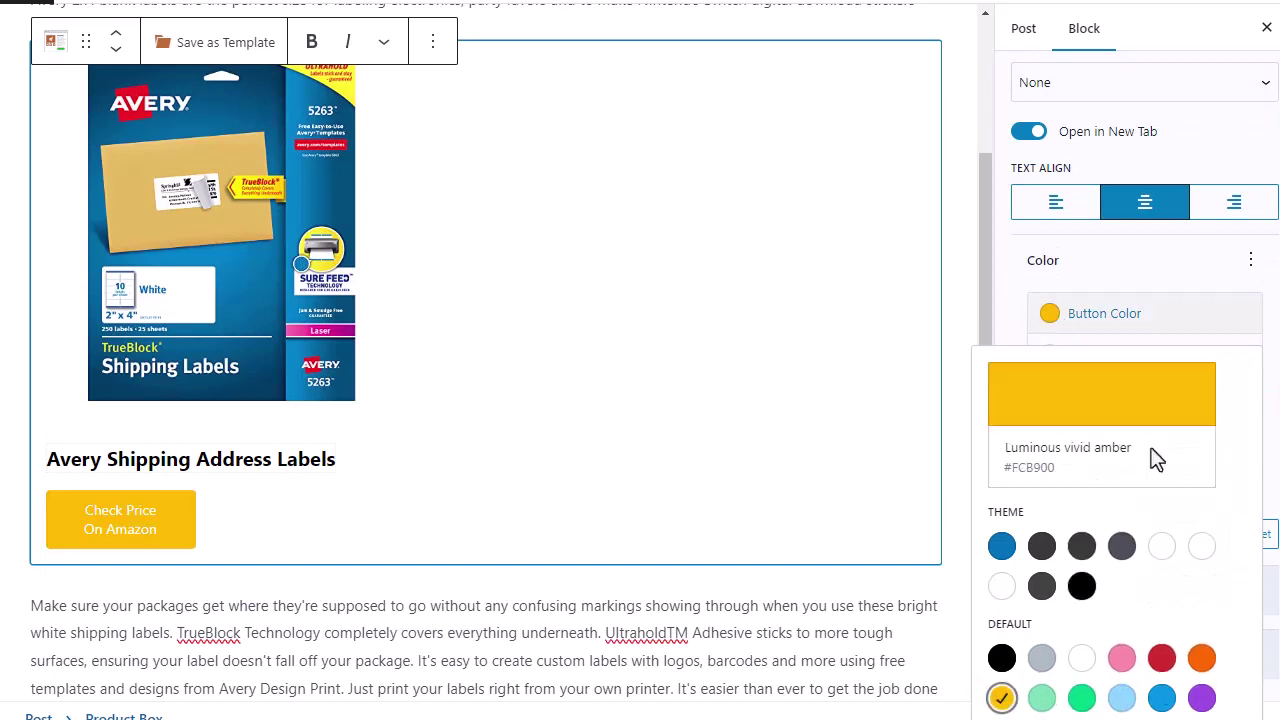
Step: Make the button orange, with 18 px text at font weight 500 and a 272 px width
click(1201, 657)
scroll(1212, 300, down, 4)
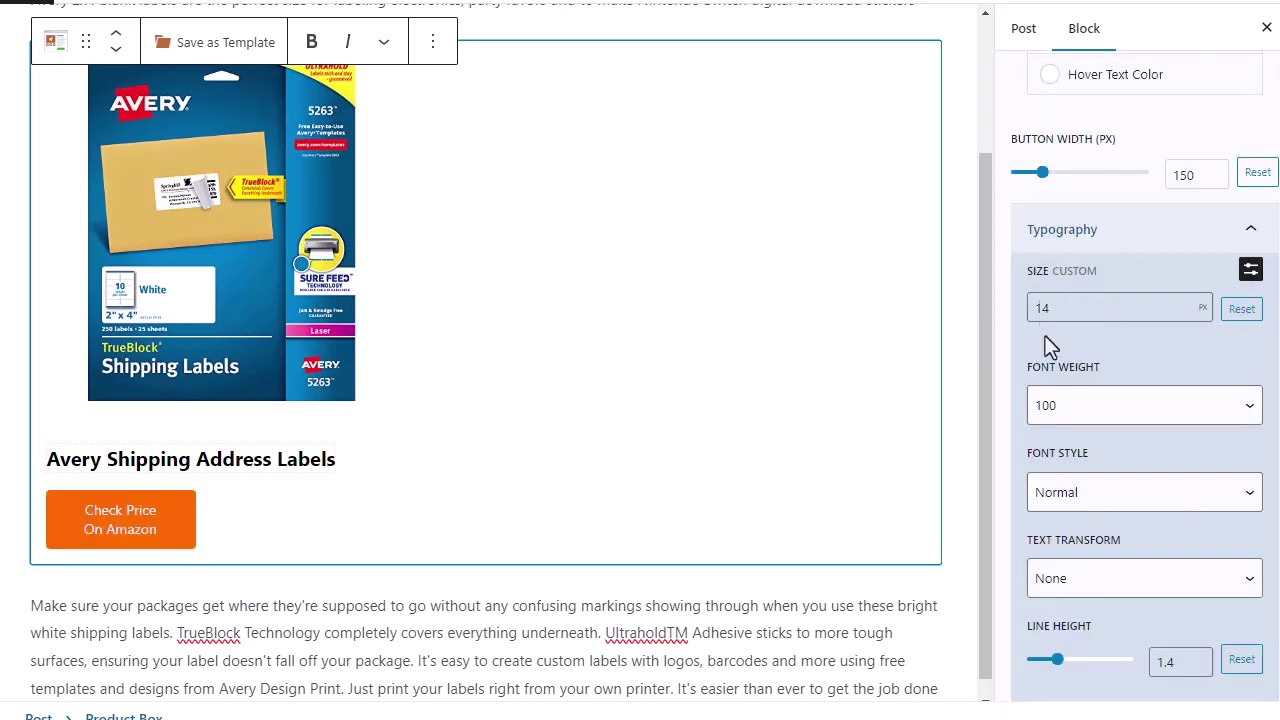
drag(1050, 308, 968, 312)
text(18)
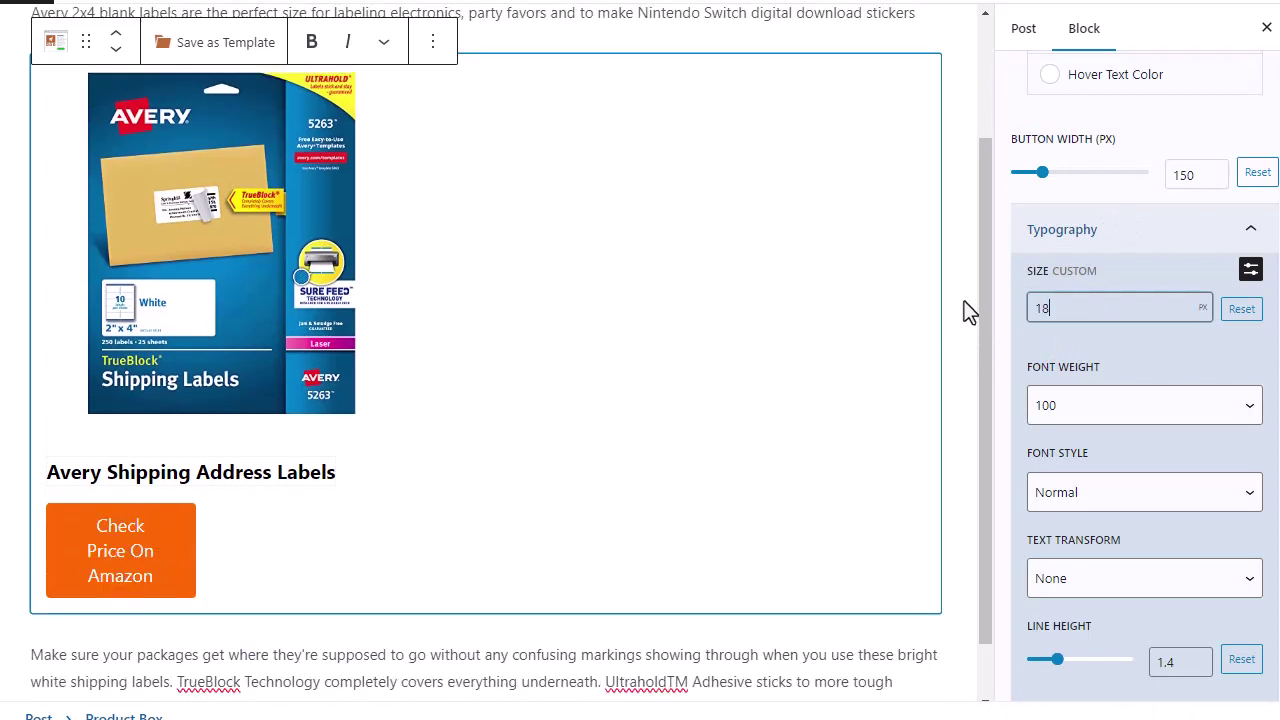
click(1098, 412)
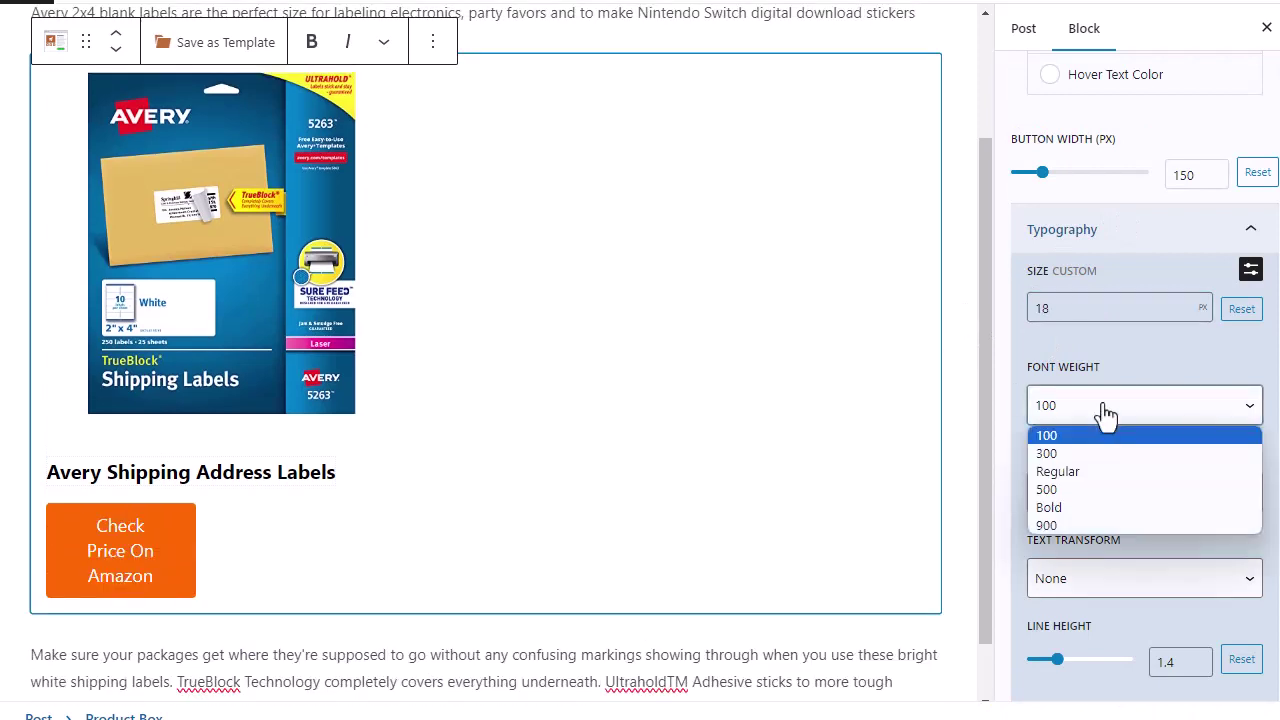
click(1090, 498)
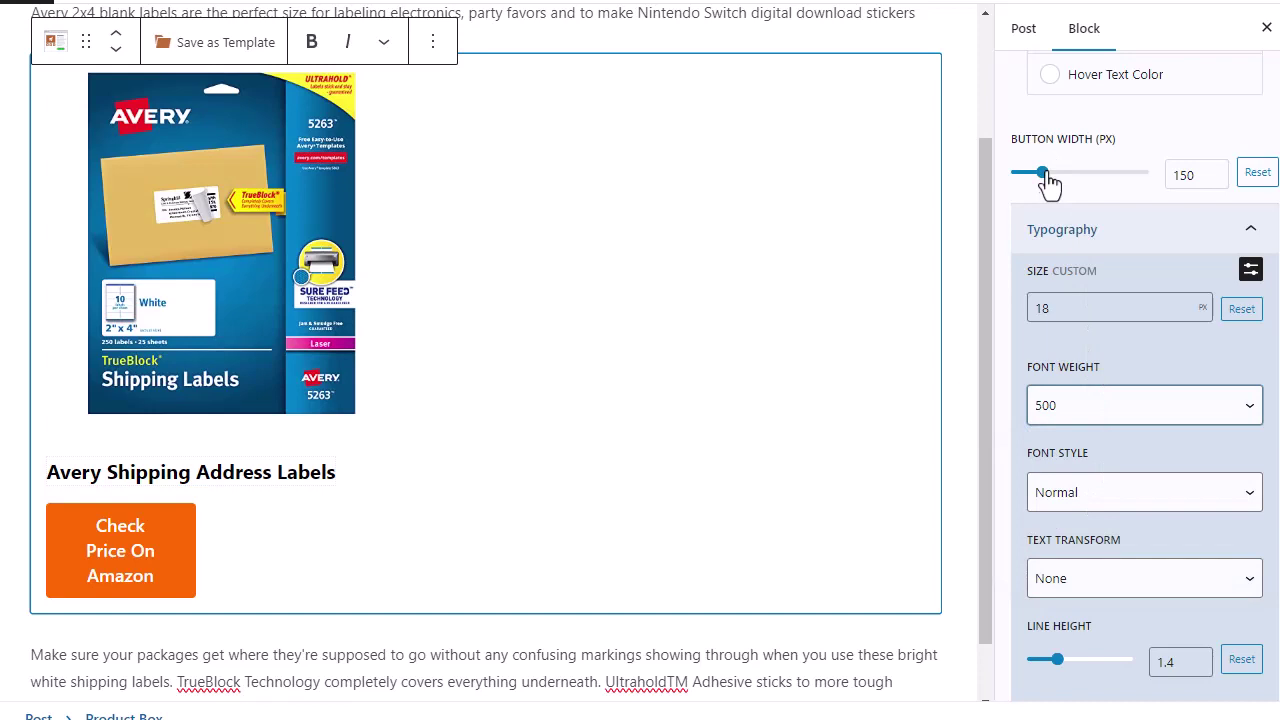
drag(1044, 176, 1068, 205)
scroll(755, 433, up, 2)
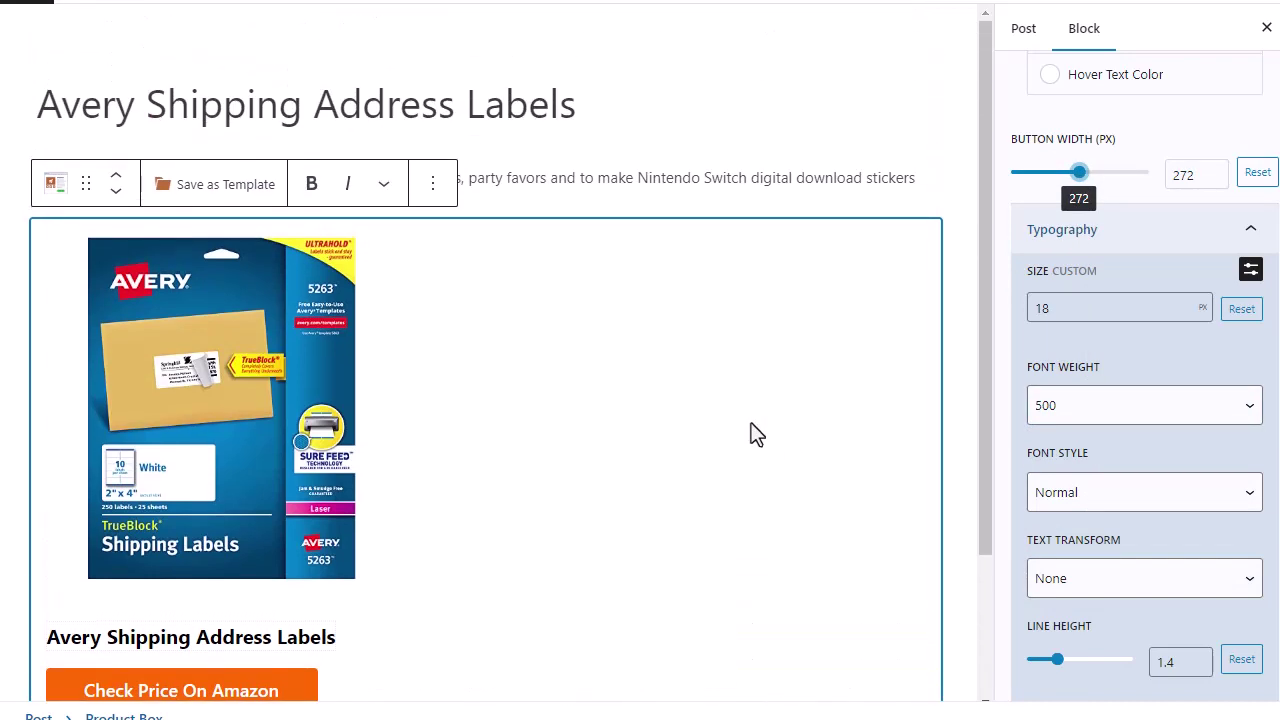
scroll(755, 433, down, 1)
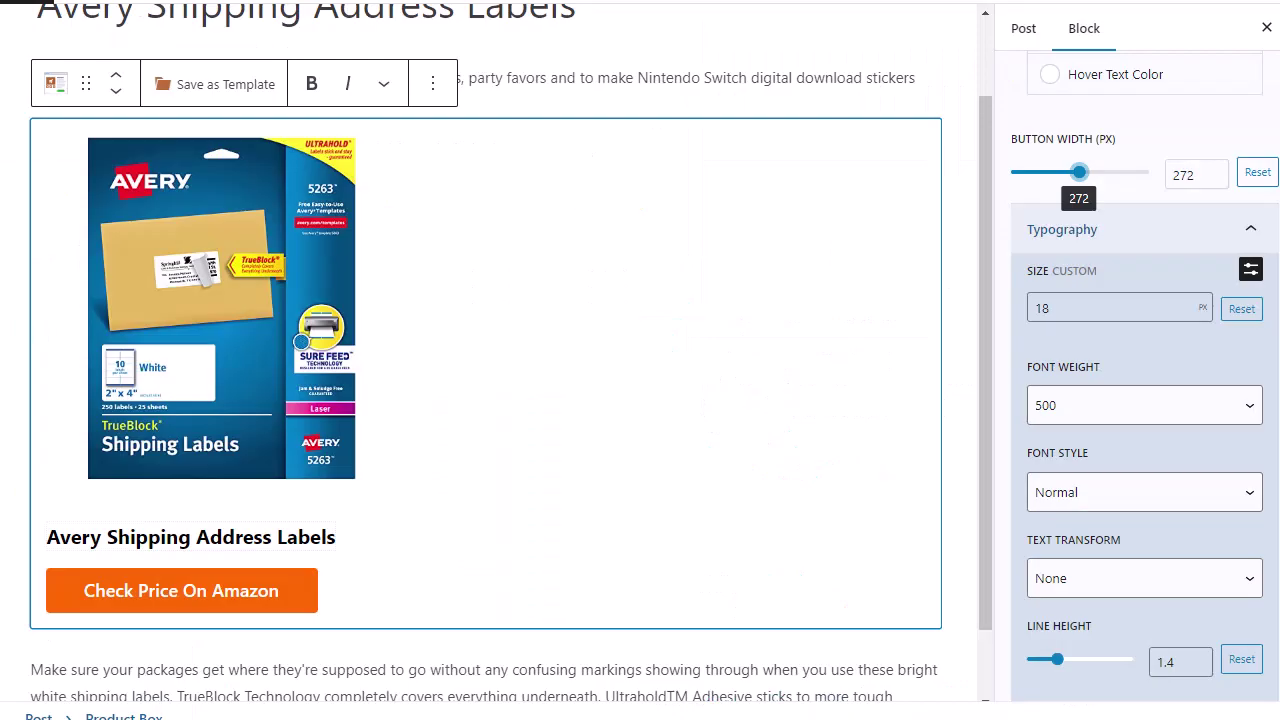
Step: Choose Preset 1 from Preset Designs so the image and details sit side by side
scroll(1100, 220, up, 5)
scroll(1106, 220, up, 3)
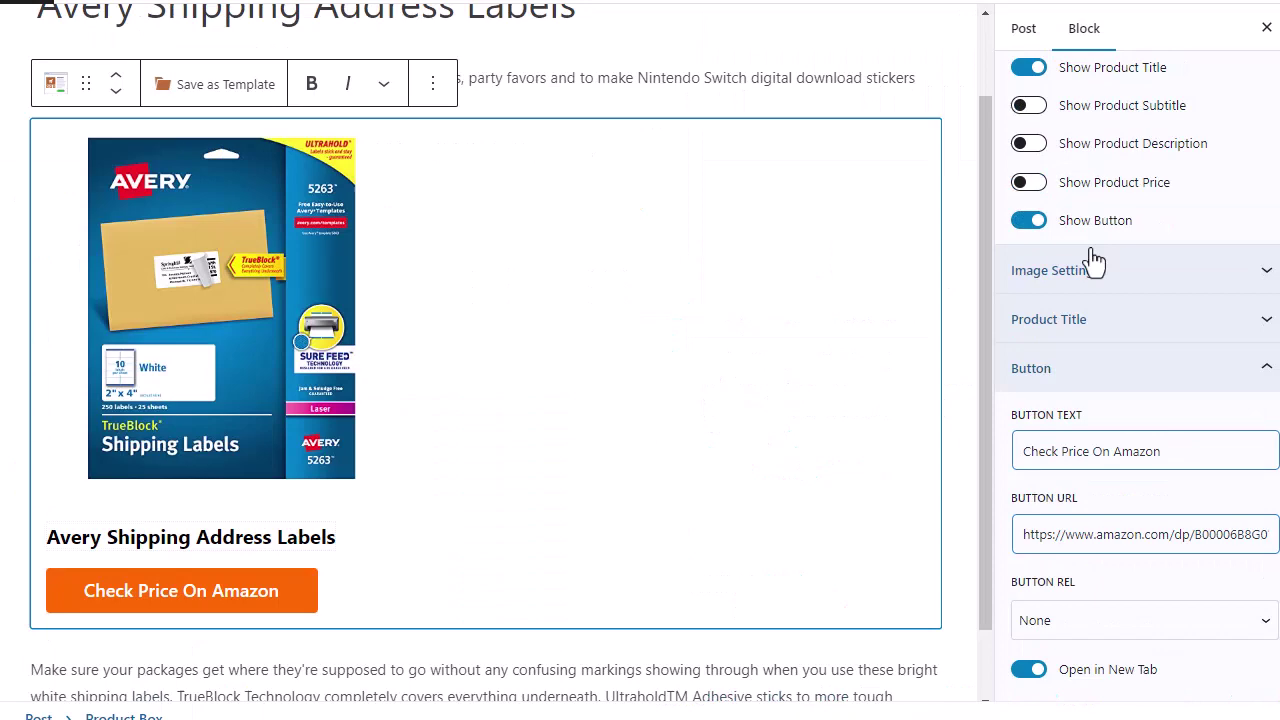
scroll(1094, 260, down, 3)
scroll(1090, 275, up, 5)
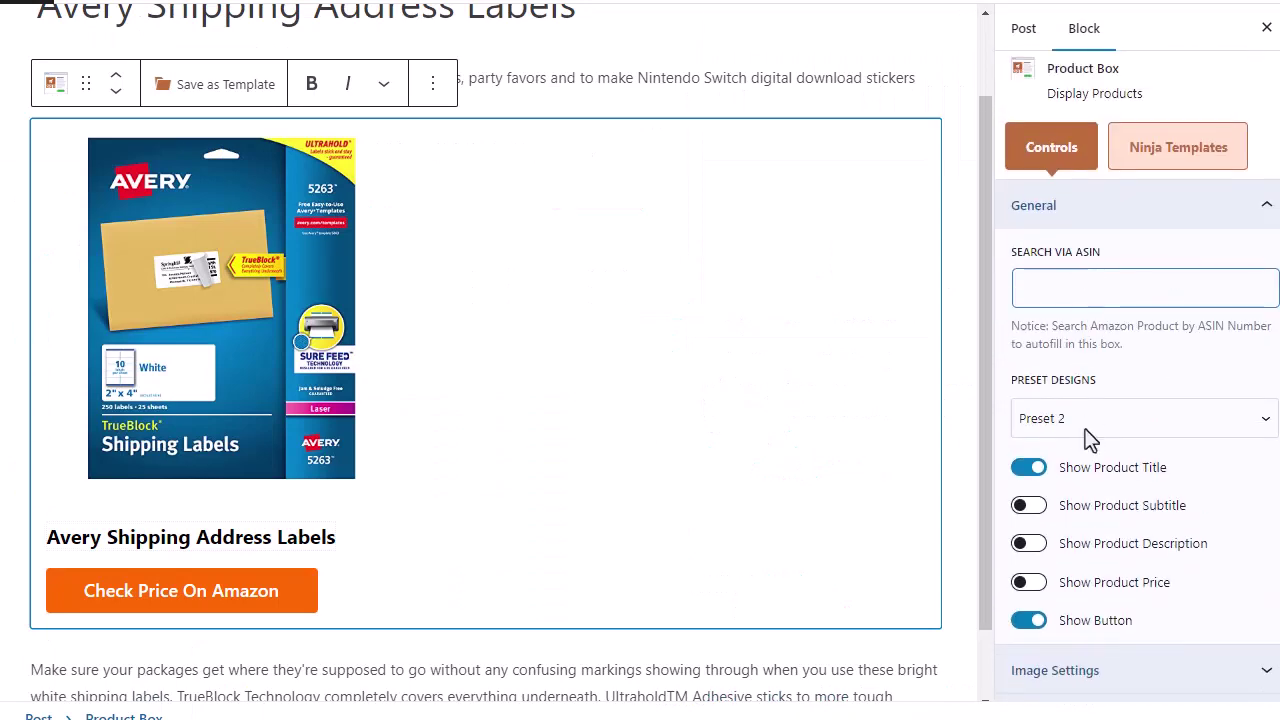
click(1090, 420)
click(1088, 448)
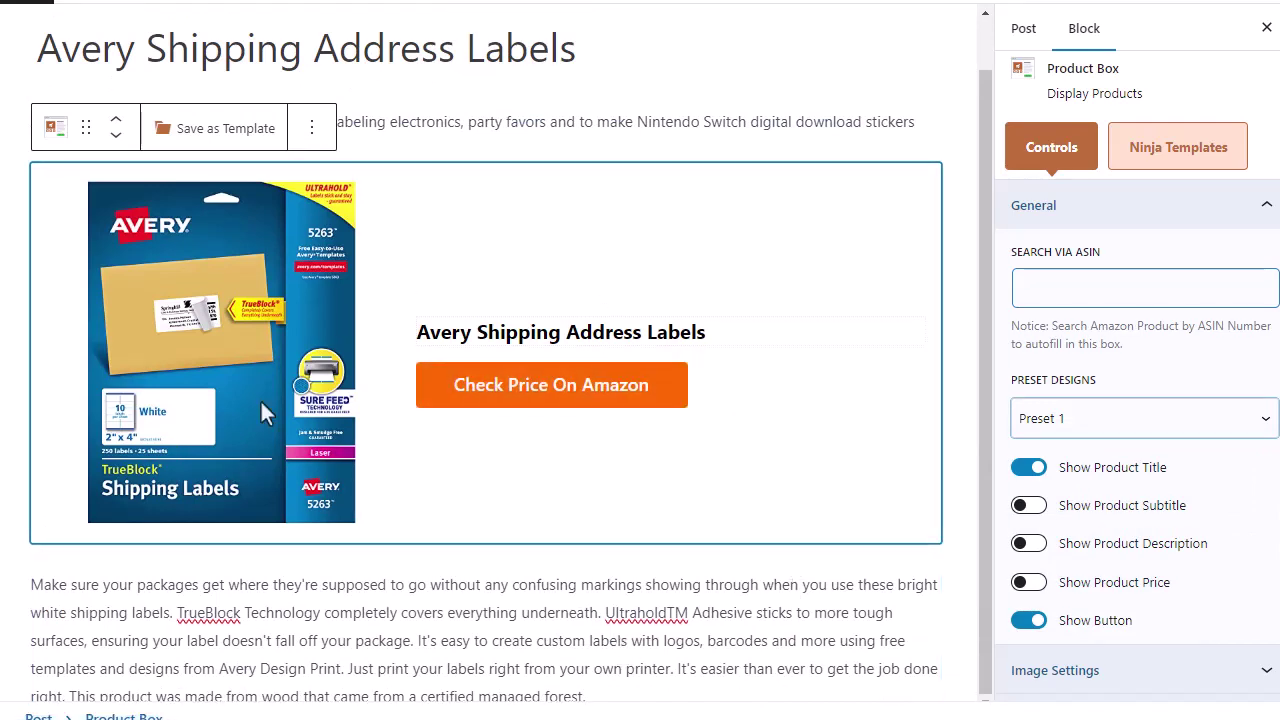
scroll(163, 450, down, 8)
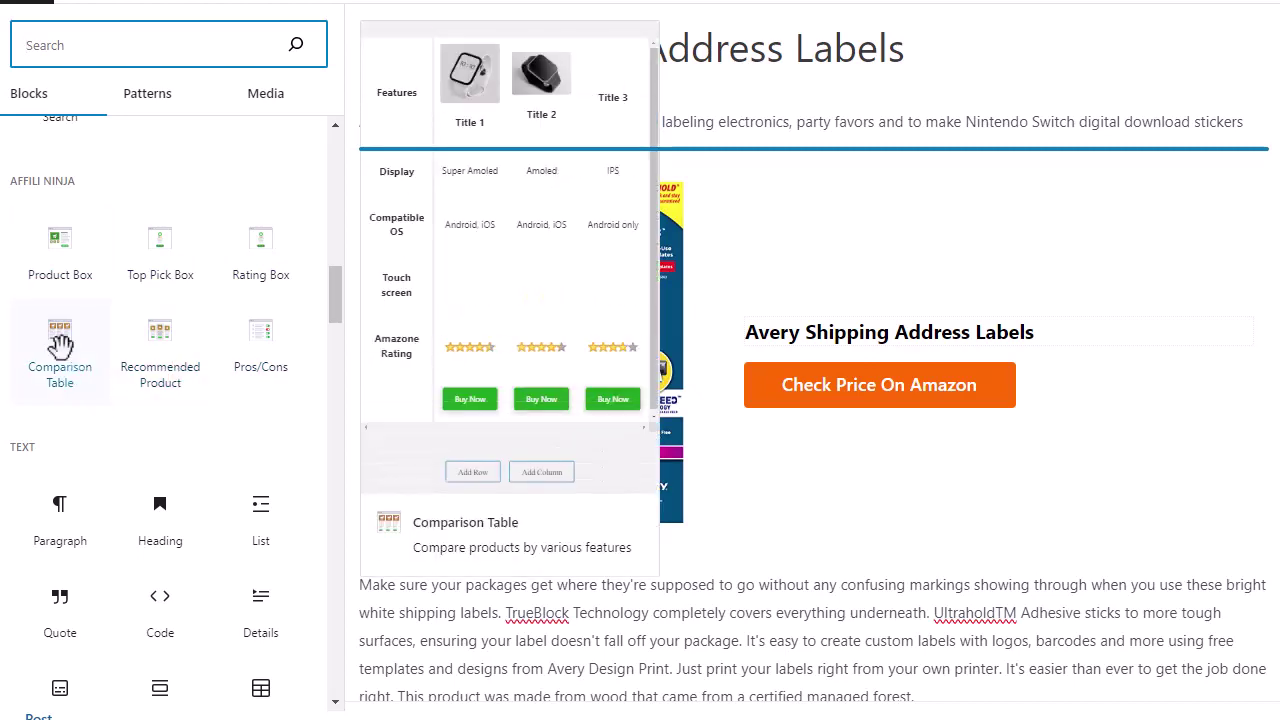
Step: Insert an Affili Ninja Top Pick Box block above the Avery product box
click(158, 238)
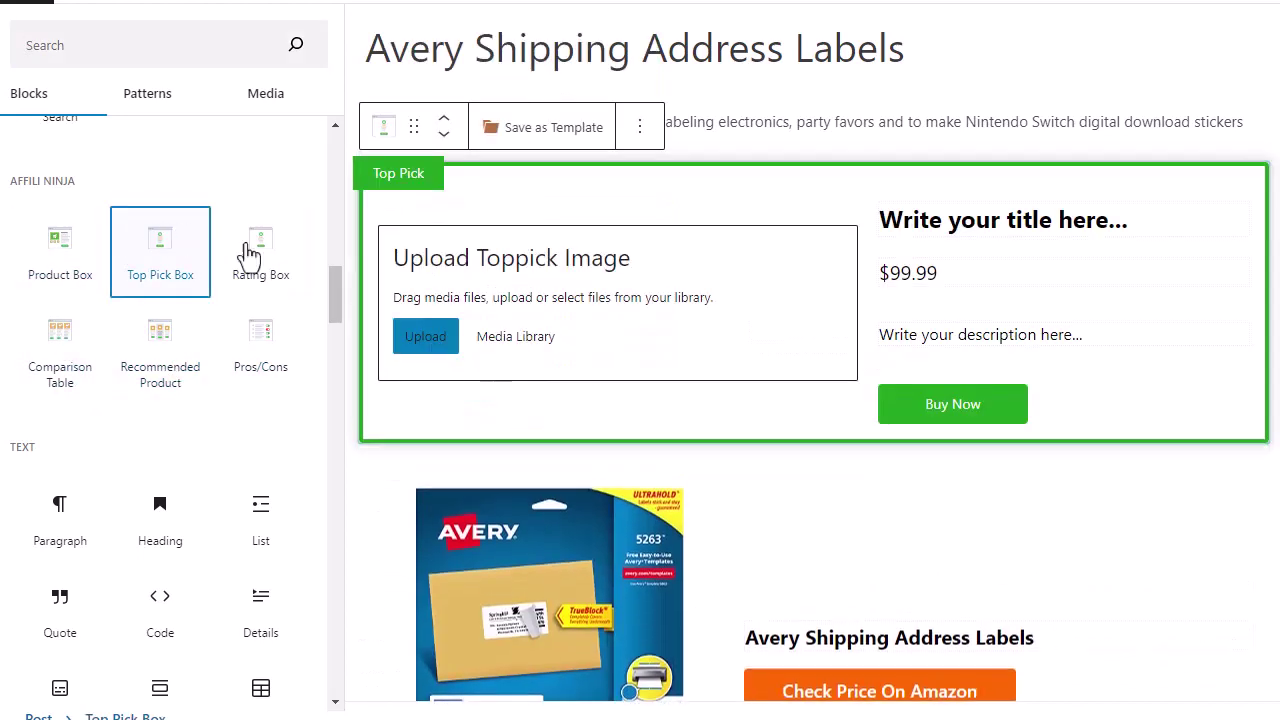